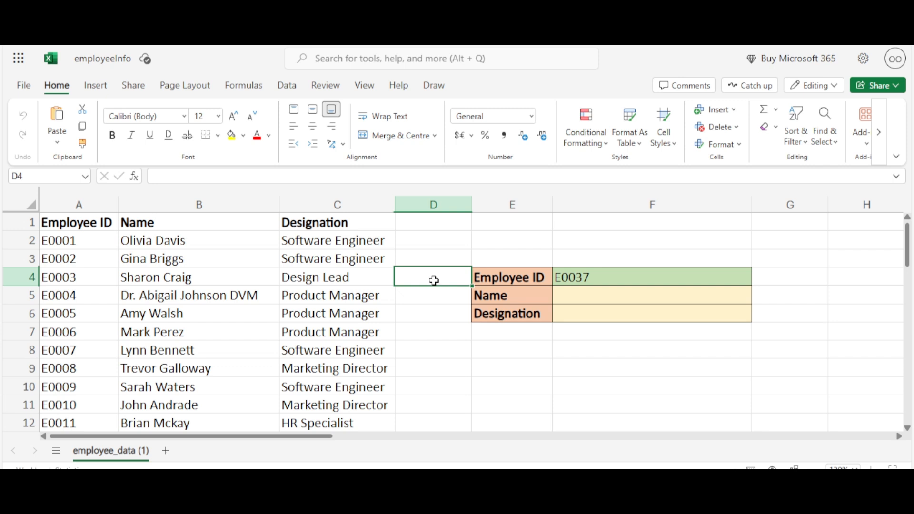
- Review the data validation settings of the Employee ID input cell F4 and close them without changes
click(692, 224)
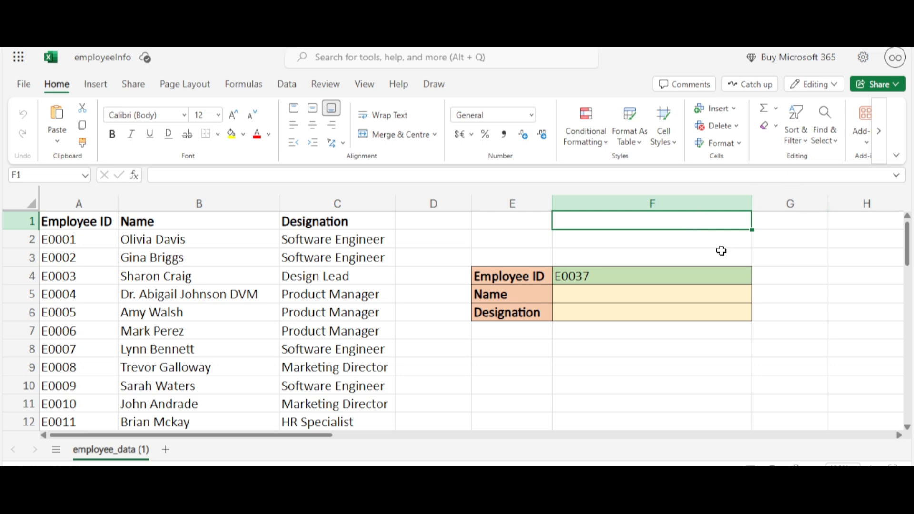
click(719, 276)
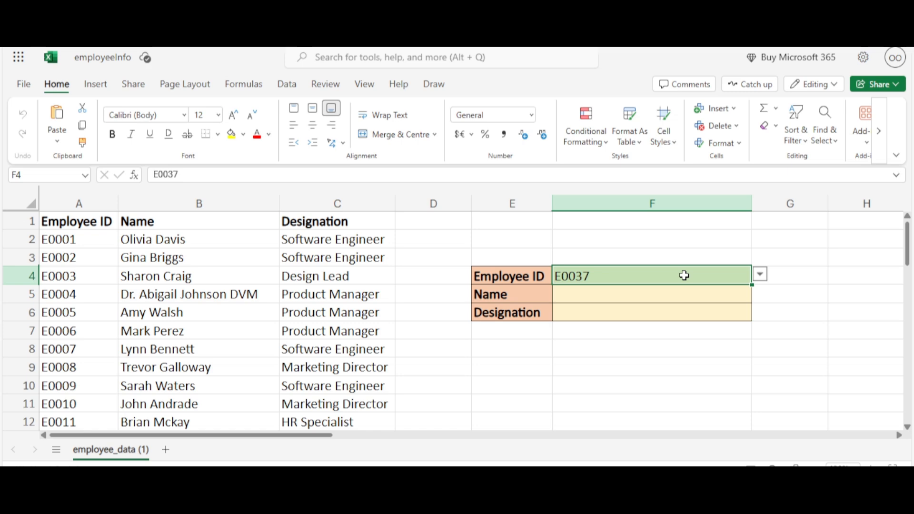
click(287, 84)
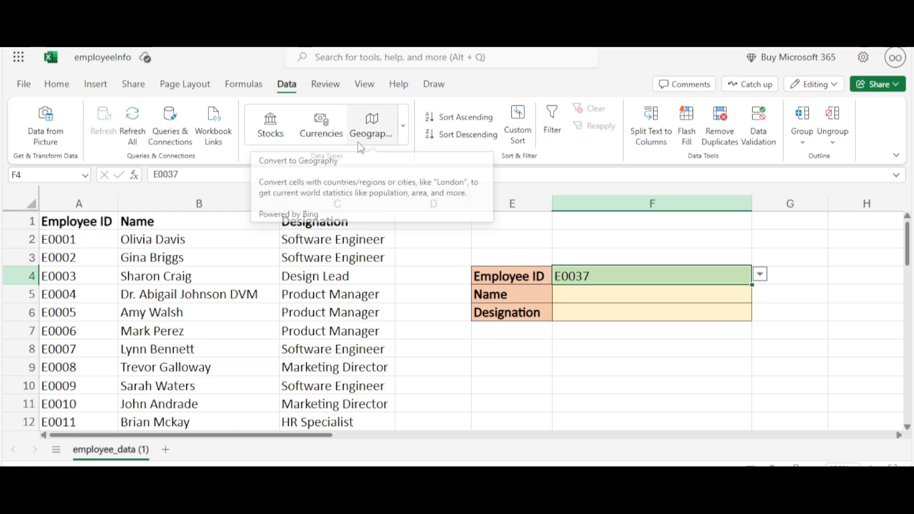
click(759, 138)
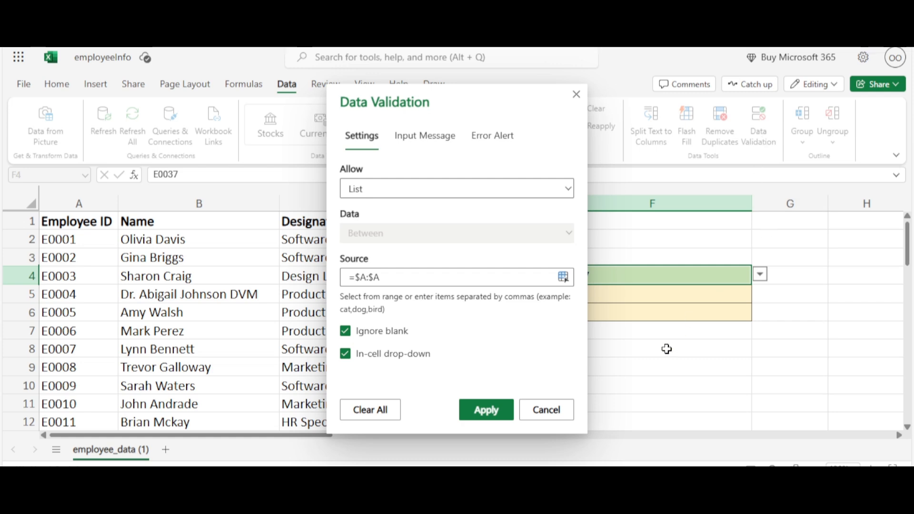
click(570, 411)
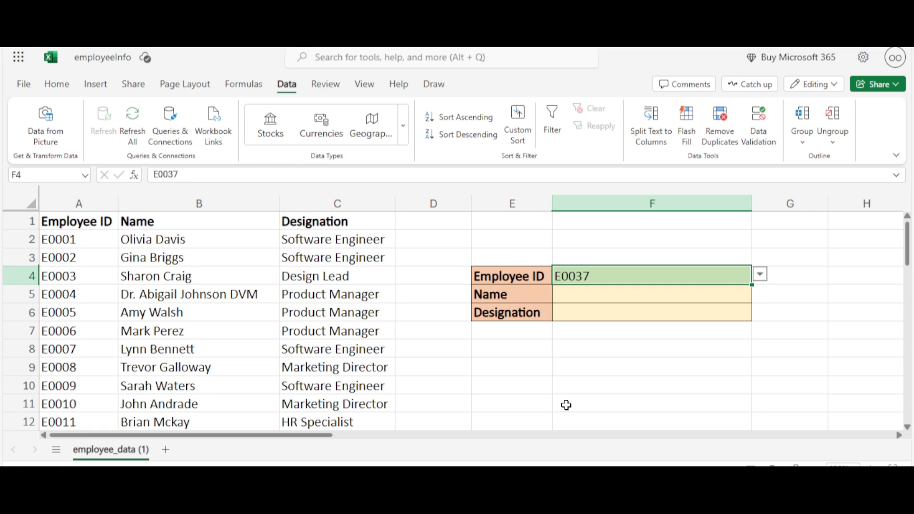
- Start an XLOOKUP formula in the Name cell F5 with the absolute reference $F$4 as the lookup value
click(586, 294)
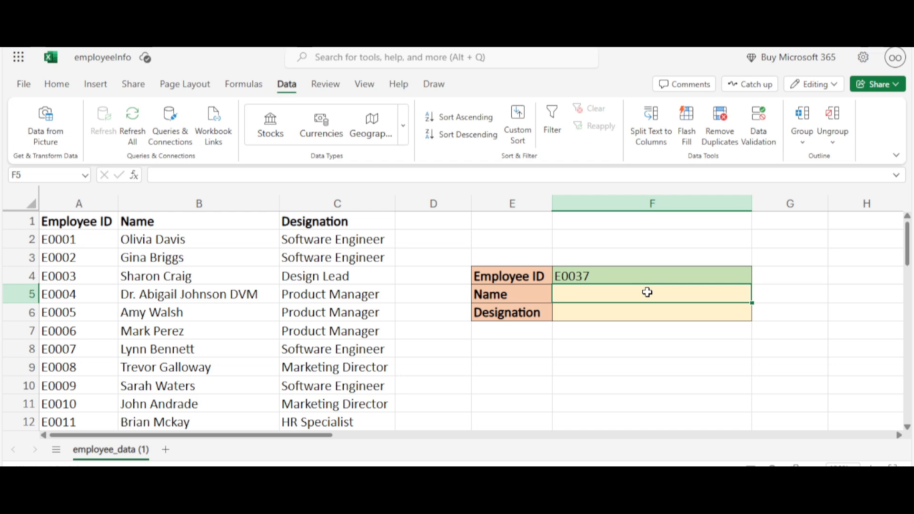
text(=)
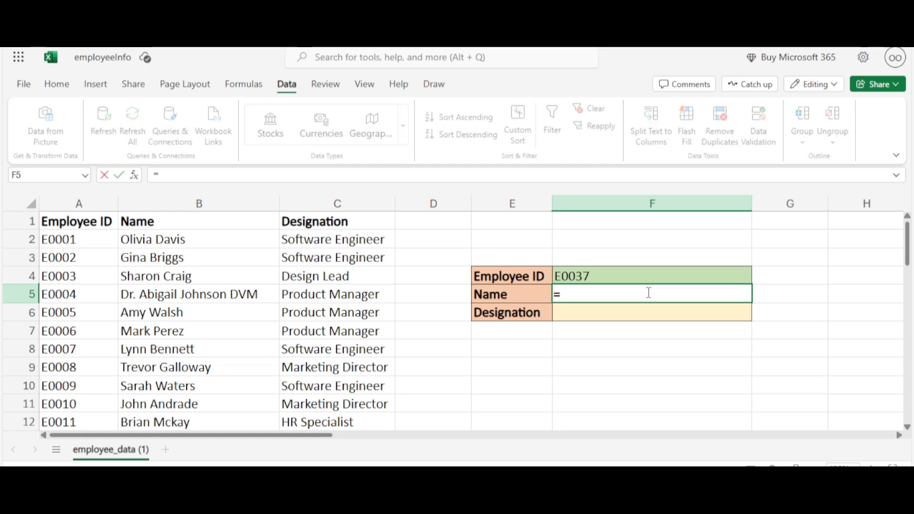
text(xlook)
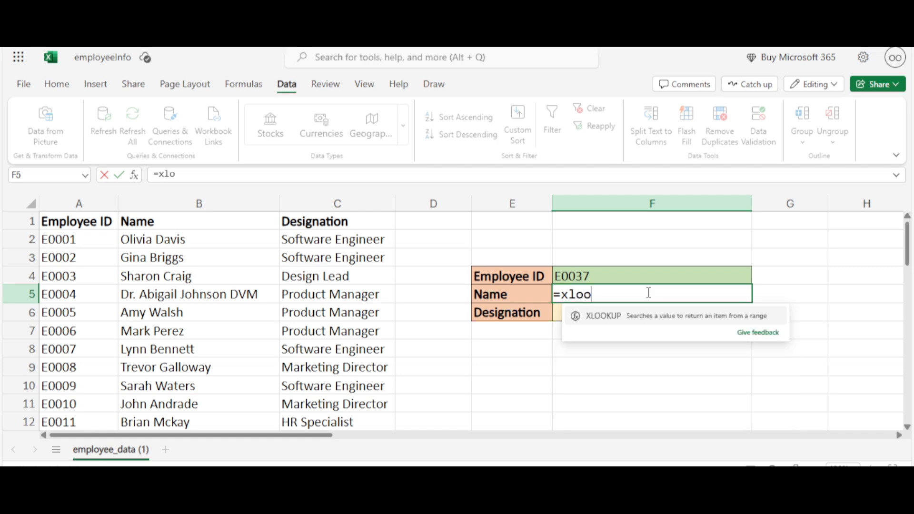
click(645, 316)
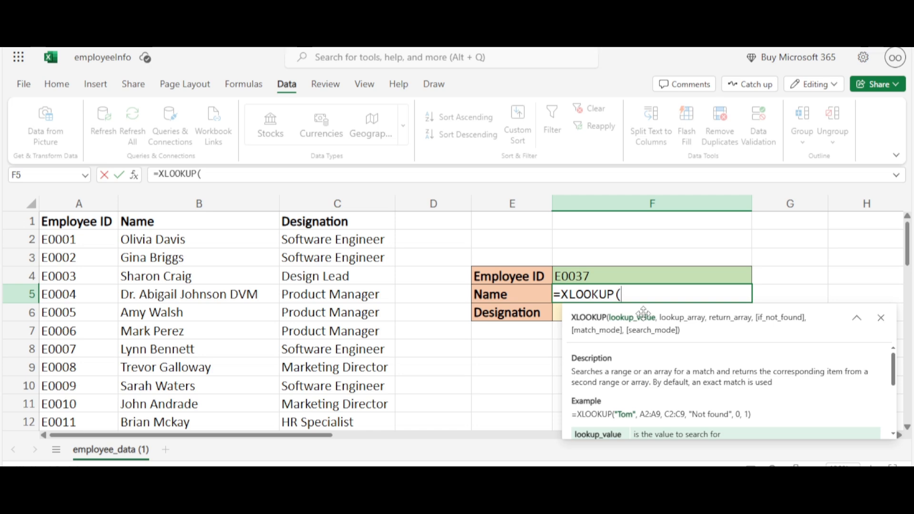
click(627, 277)
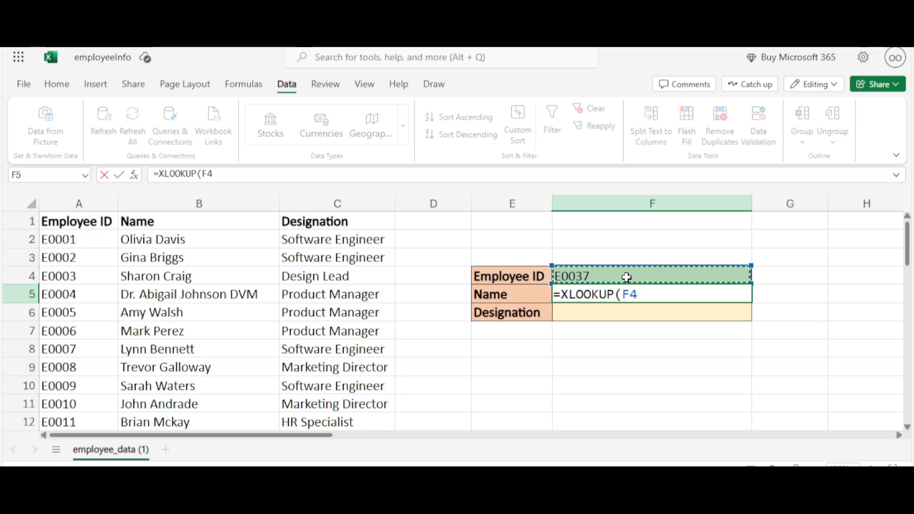
key(F4)
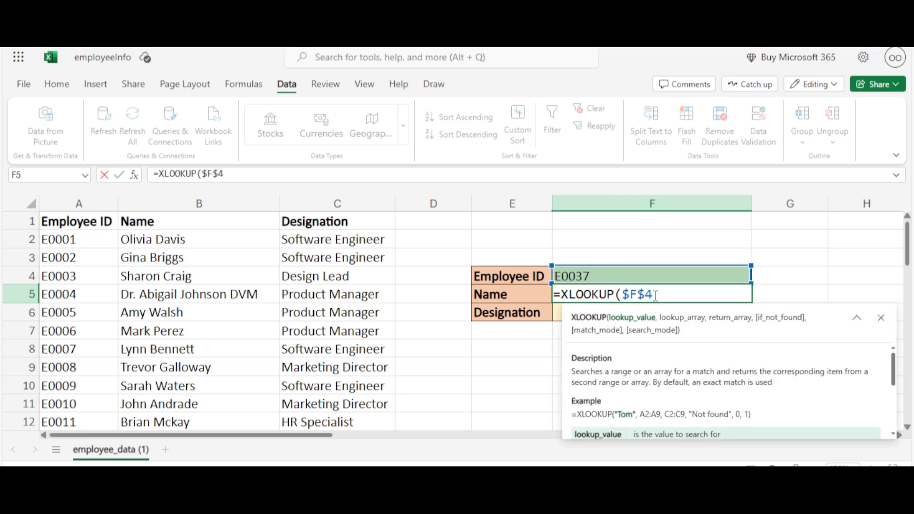
text(,)
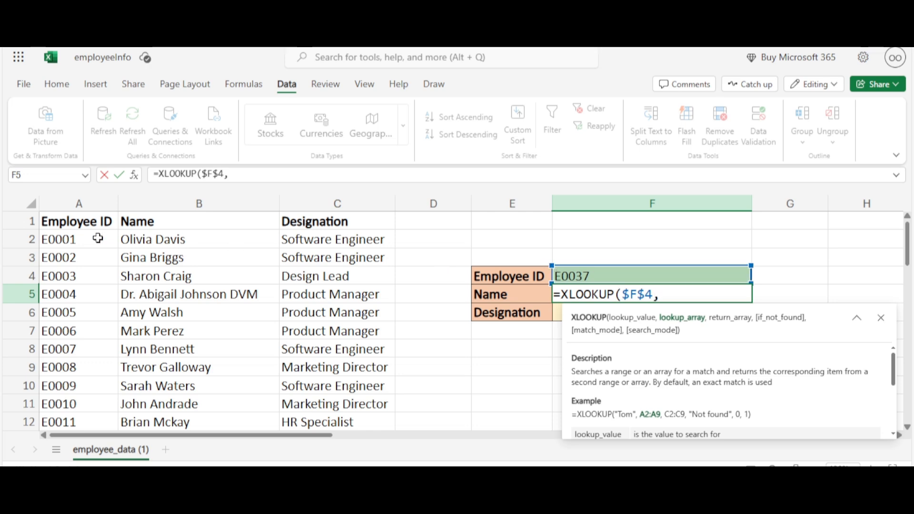
- Set the formula's lookup array to the Employee ID range as the absolute reference $A$2:$A$51
click(79, 242)
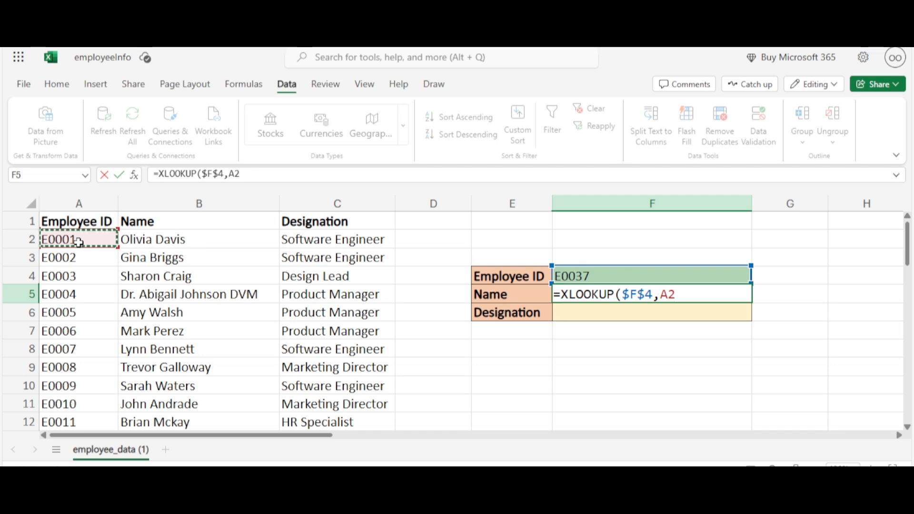
key(ctrl+shift+Down)
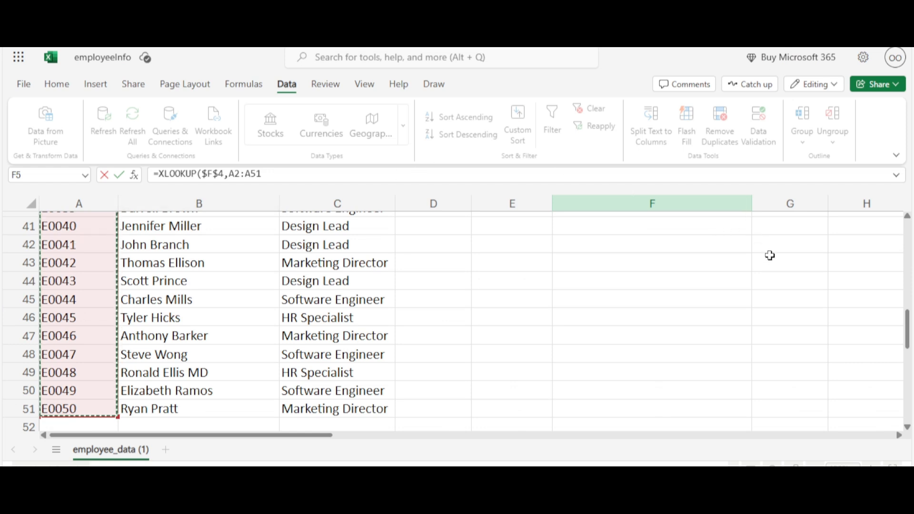
text(,)
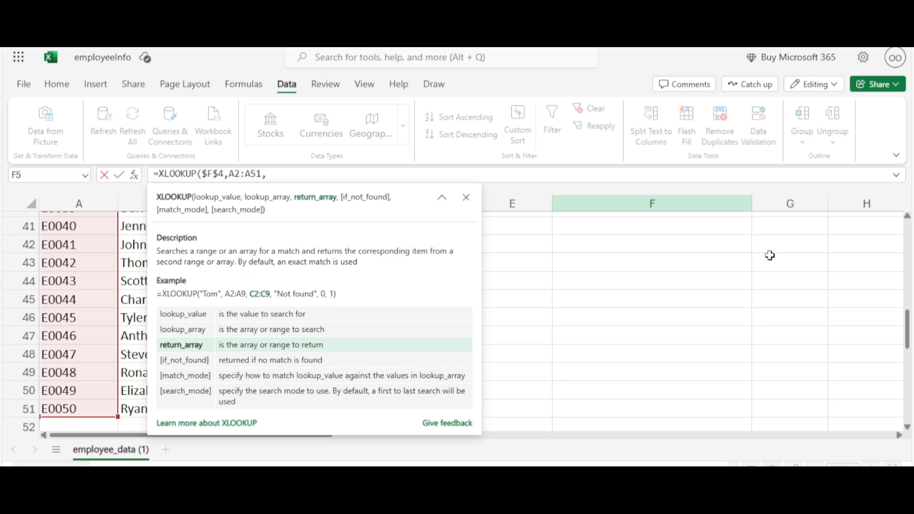
click(758, 247)
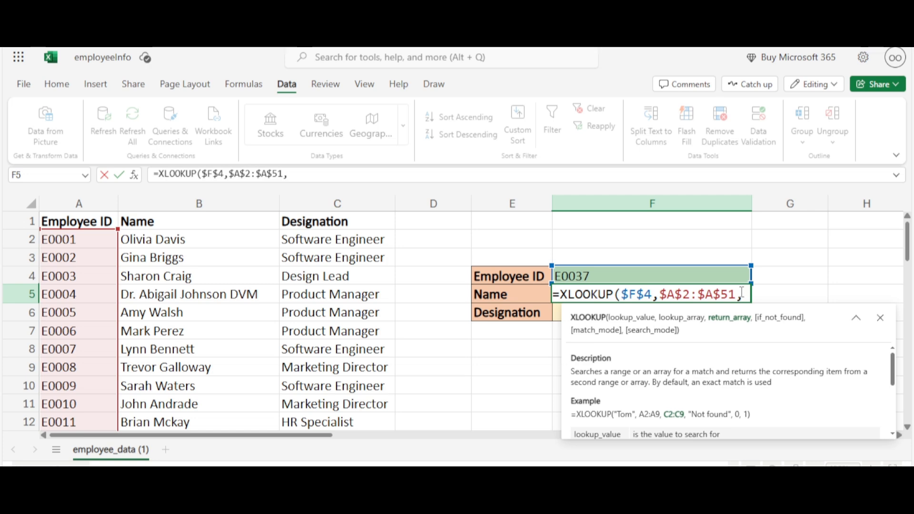
- Set the return array to the Name range B2:B51 and complete the XLOOKUP formula in F5
click(213, 239)
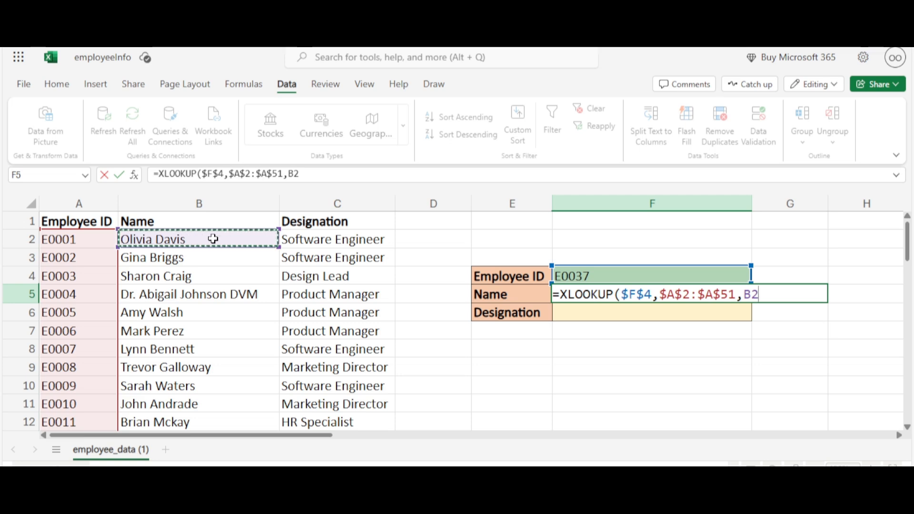
key(ctrl+shift+Down)
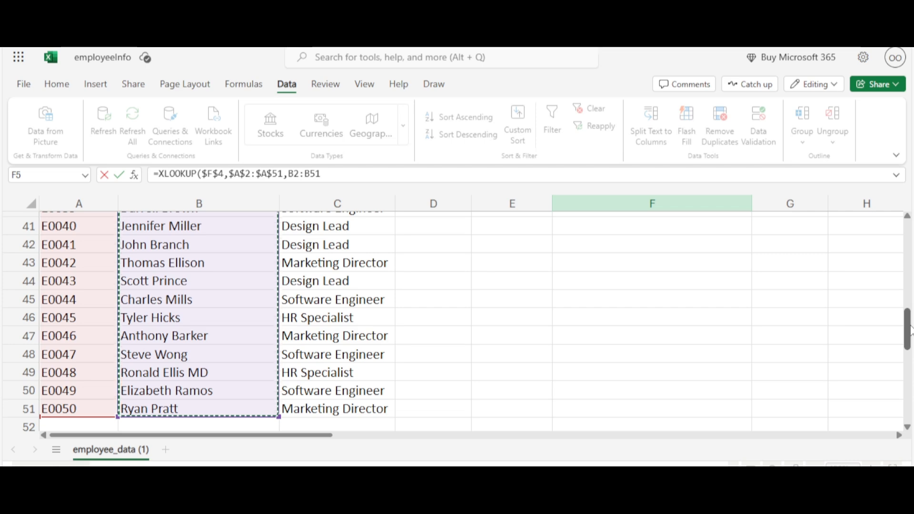
drag(897, 318, 910, 226)
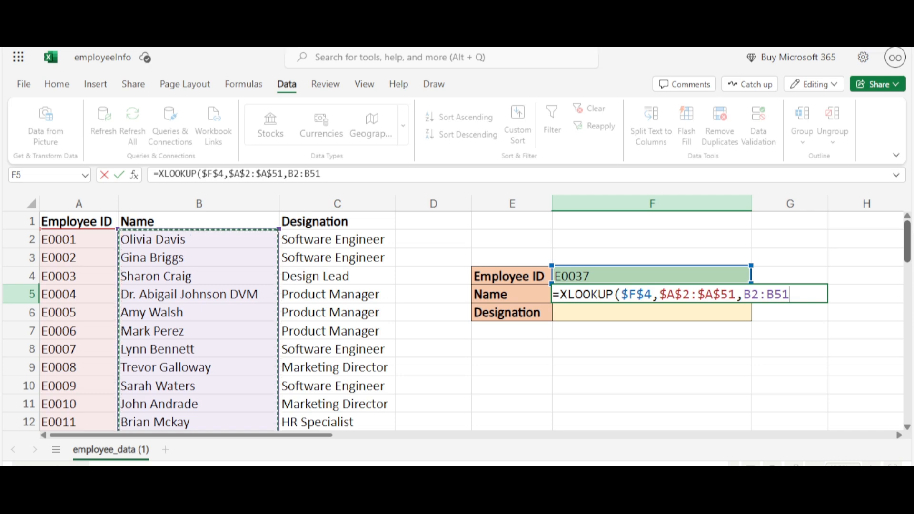
text())
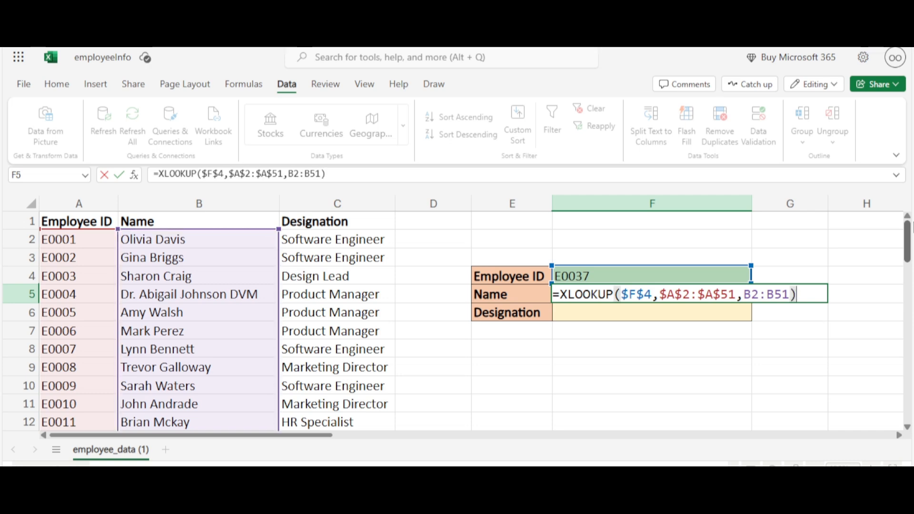
key(Return)
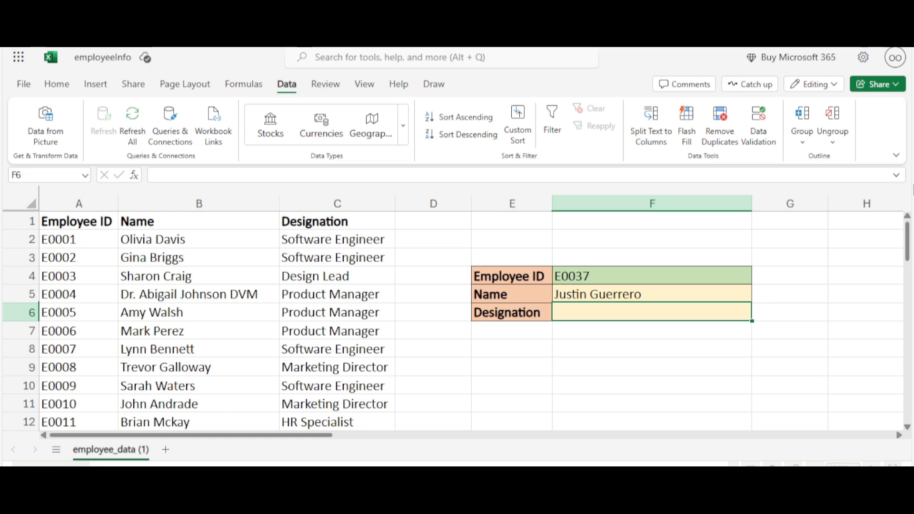
- Fill the XLOOKUP formula from the Name cell F5 down into the Designation cell F6
click(733, 295)
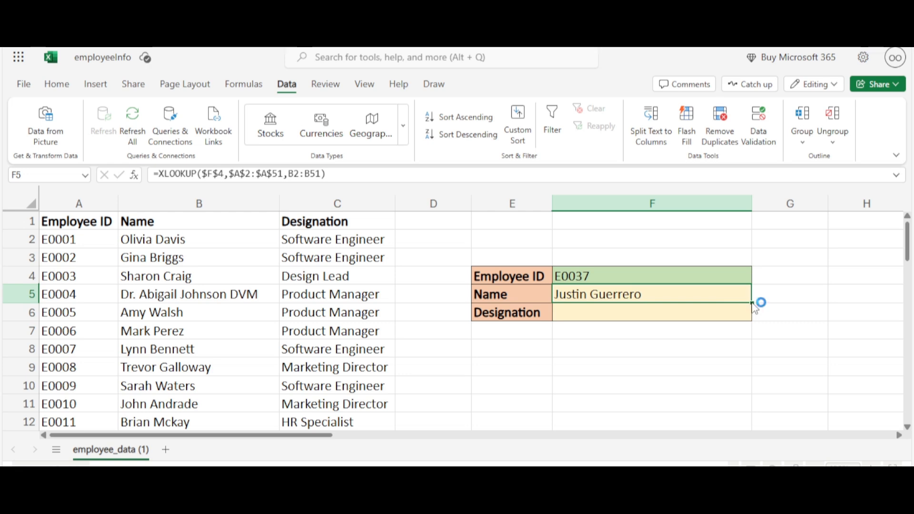
click(710, 310)
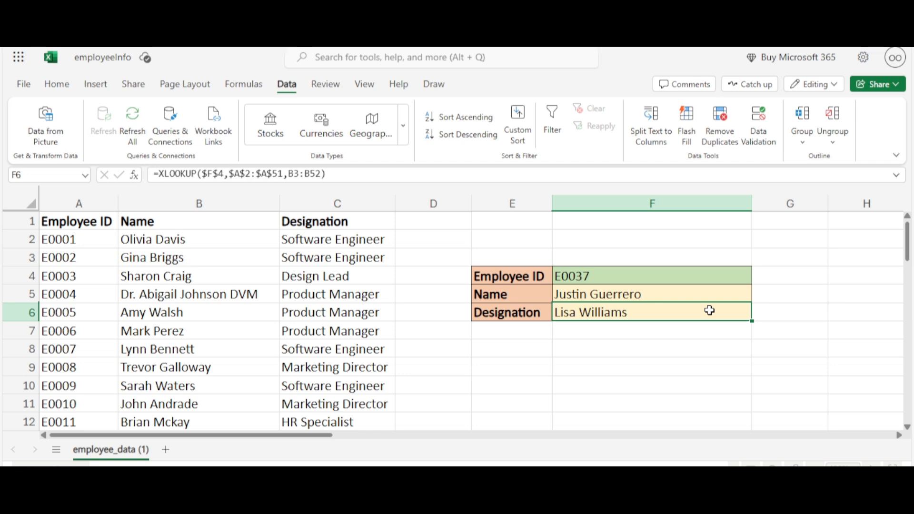
- Replace the return array in F6's XLOOKUP formula with the Designation range C2:C51
double_click(679, 316)
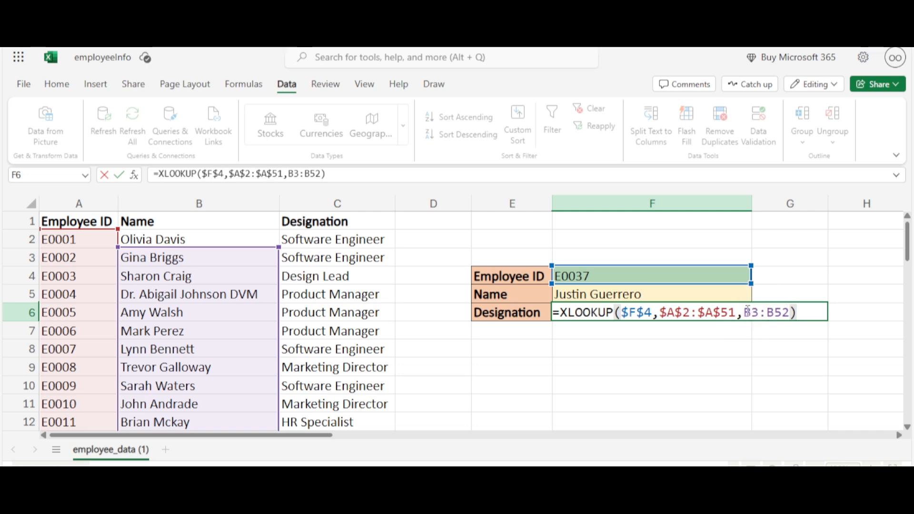
mouse_move(755, 315)
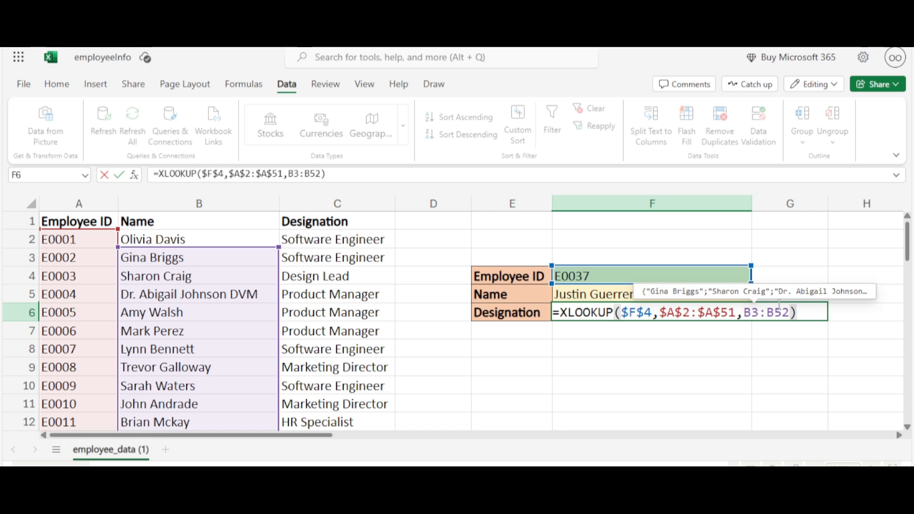
click(789, 312)
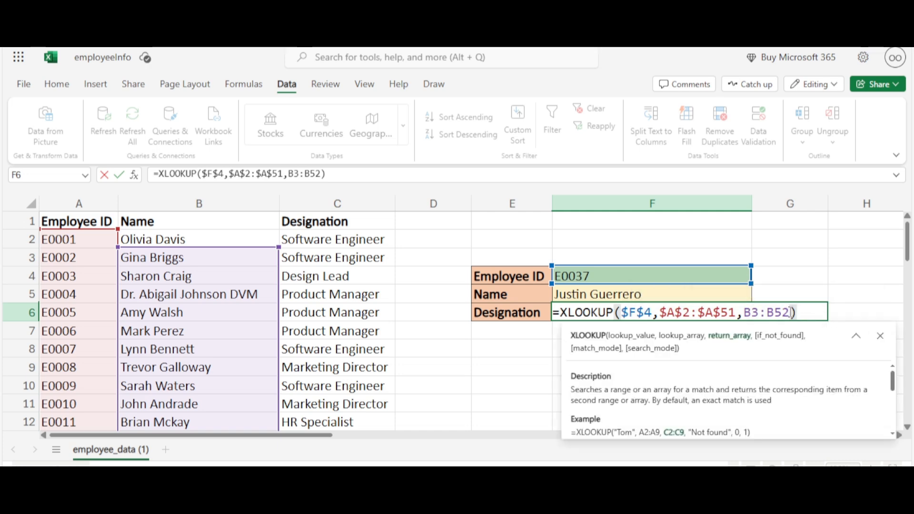
key(BackSpace)
key(BackSpace)
key(BackSpace)
key(BackSpace)
key(BackSpace)
key(BackSpace)
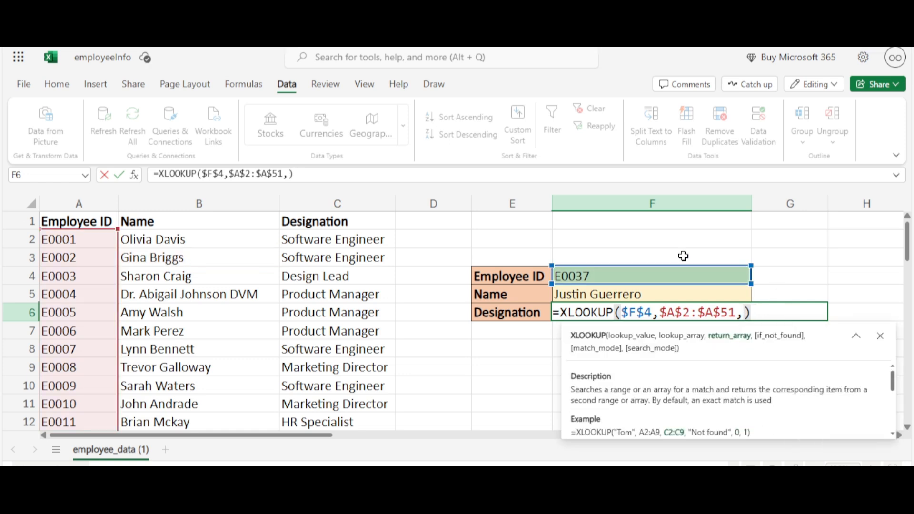
click(332, 241)
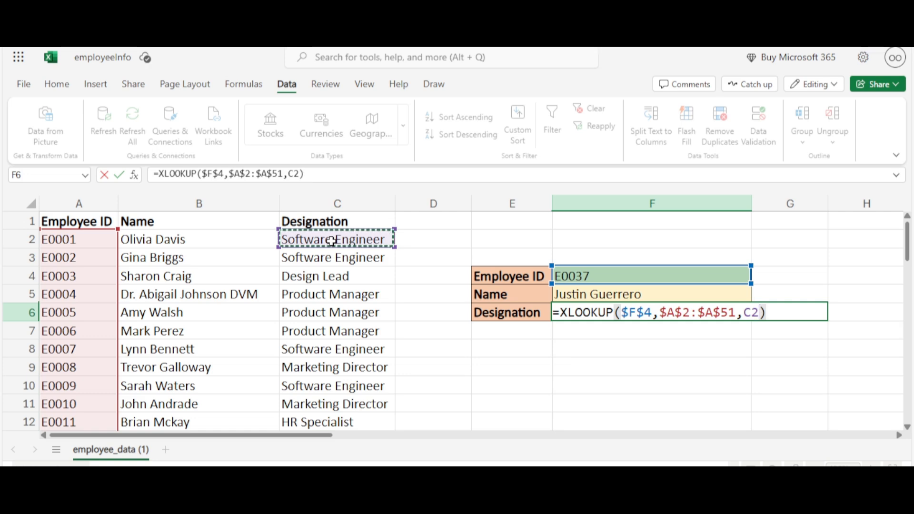
key(ctrl+shift+Down)
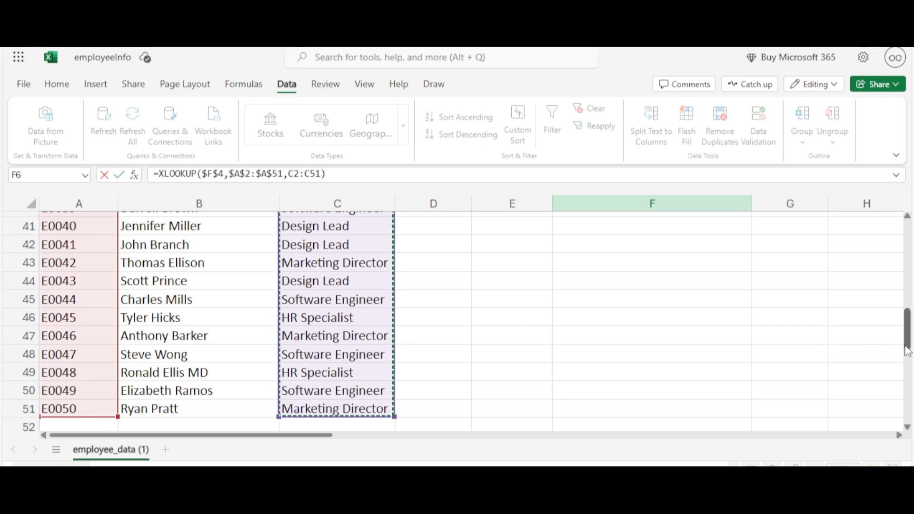
drag(907, 351, 907, 252)
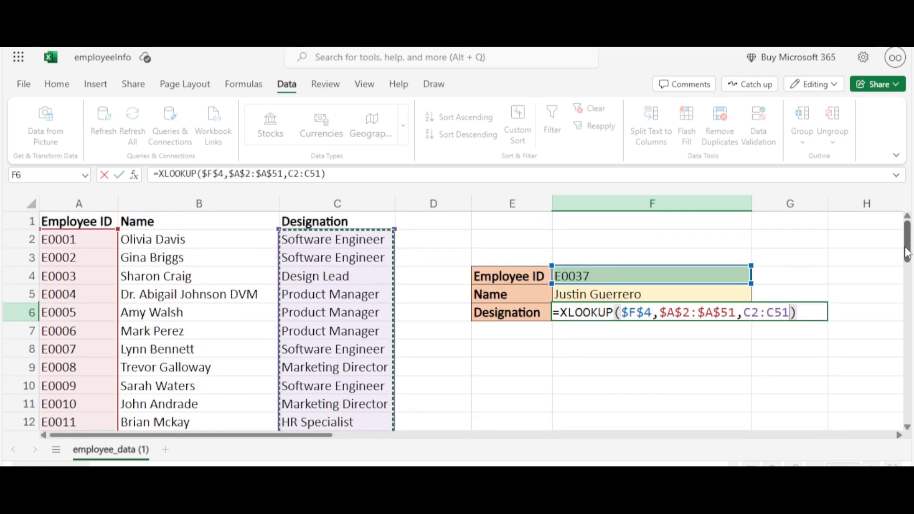
key(Return)
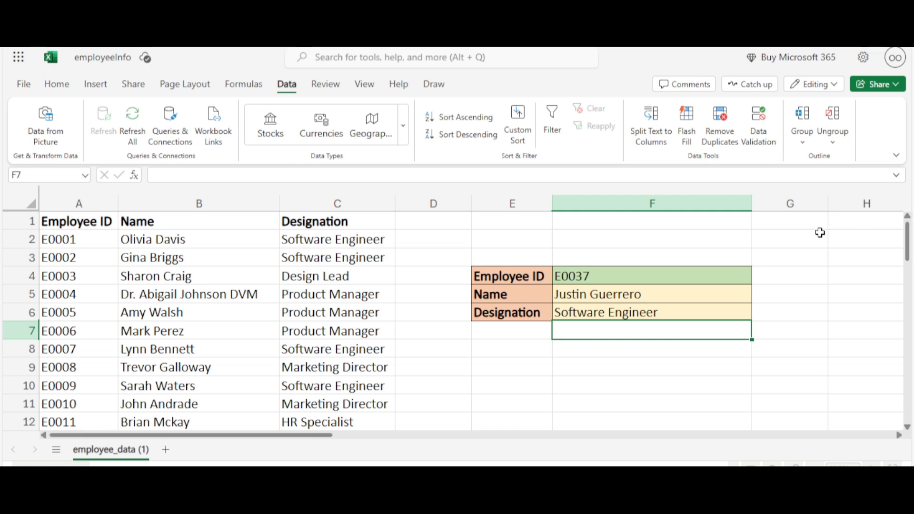
- Test the lookup by choosing the employee ID seven entries before the current one from F4's drop-down list
click(718, 279)
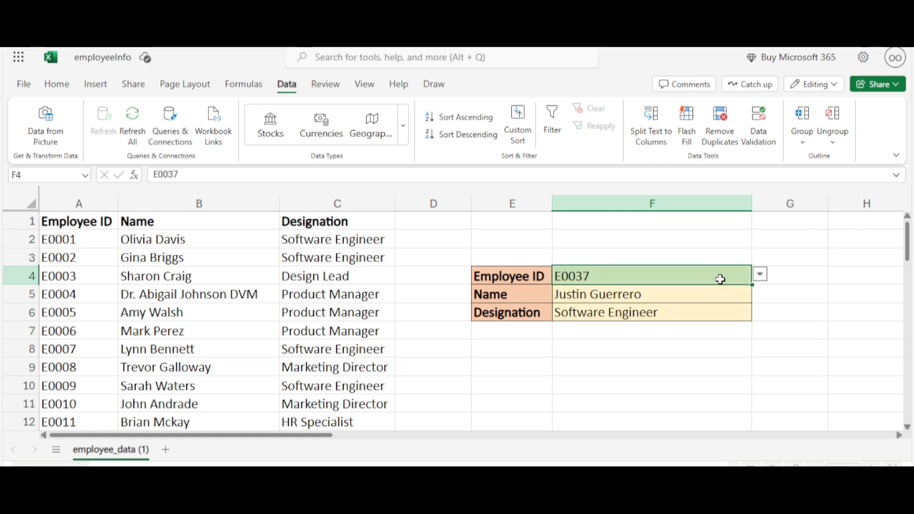
click(760, 275)
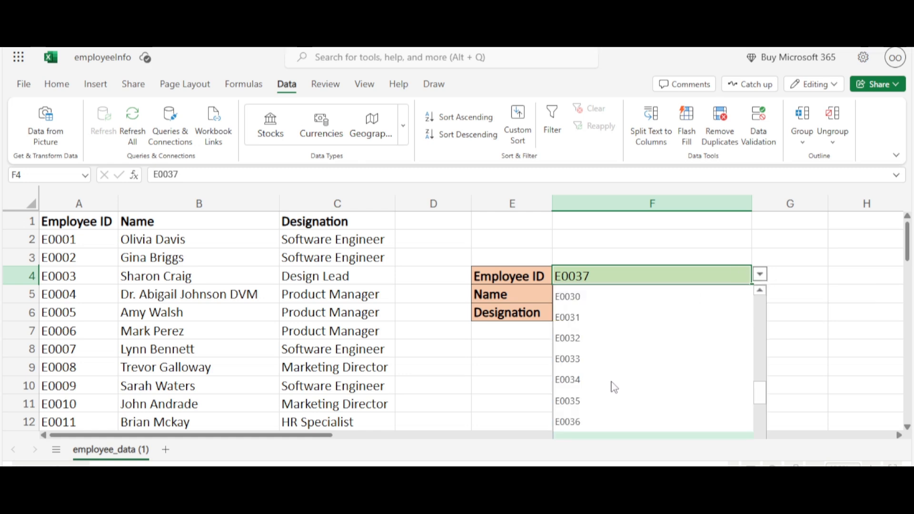
click(620, 299)
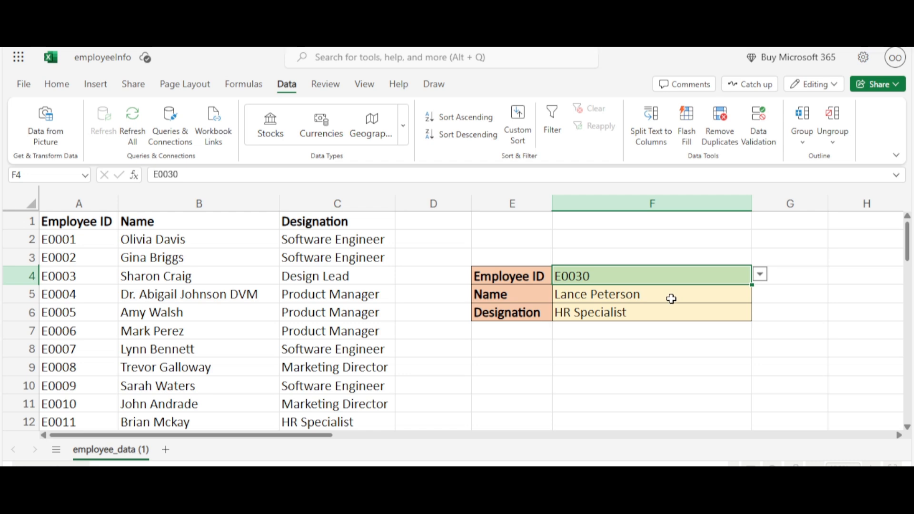
- Test the lookup by choosing the sixth employee ID from the top of F4's drop-down list
click(760, 276)
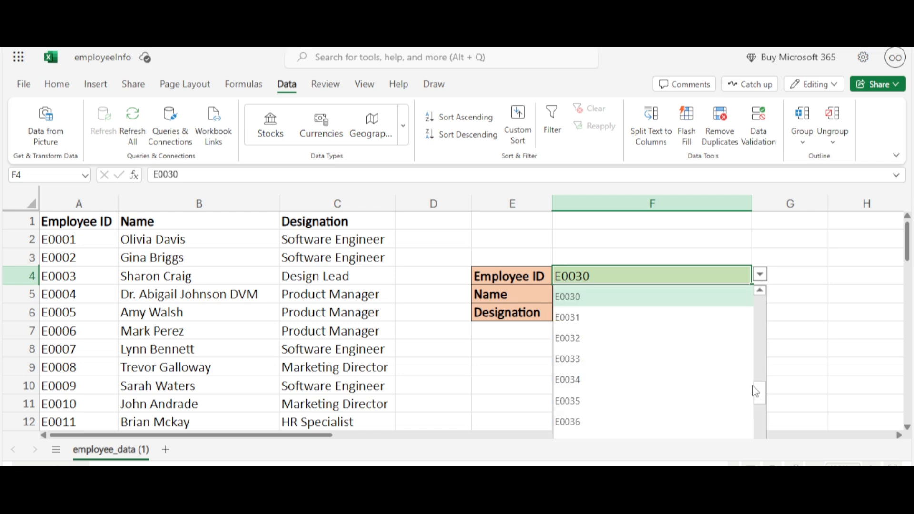
drag(760, 396, 770, 316)
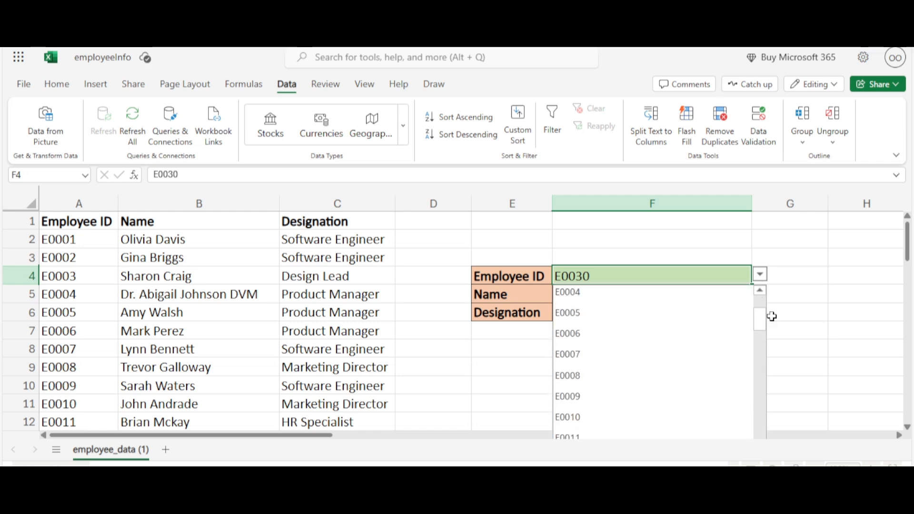
click(631, 333)
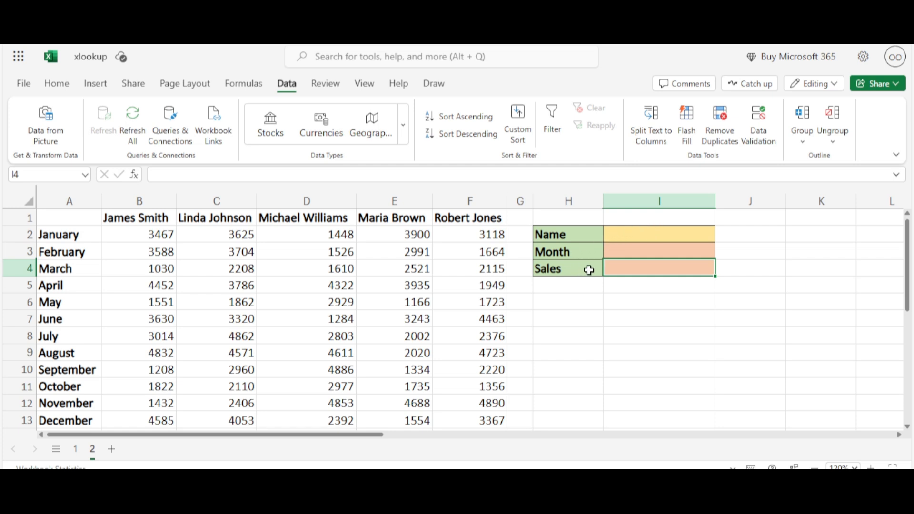
- Add a list drop-down to the Name cell I2 with source =$B$1:$F$1 and choose the third name from it
click(642, 234)
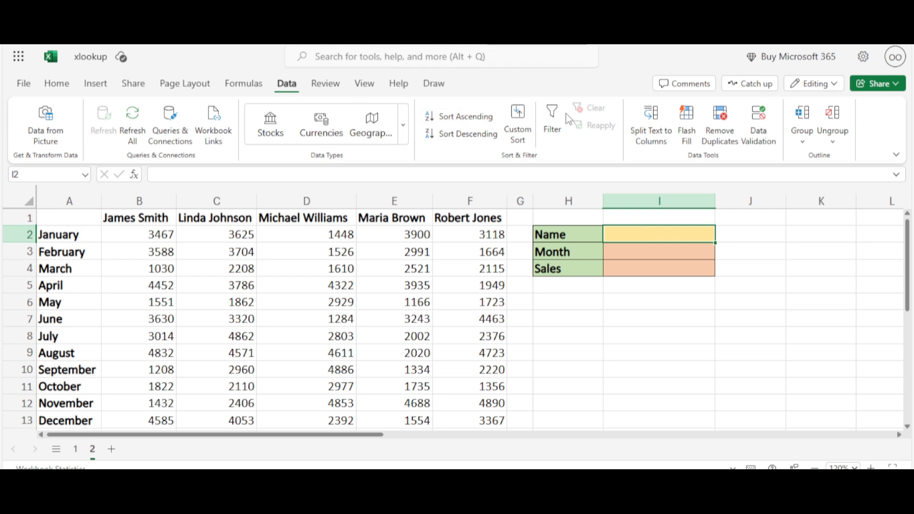
click(761, 140)
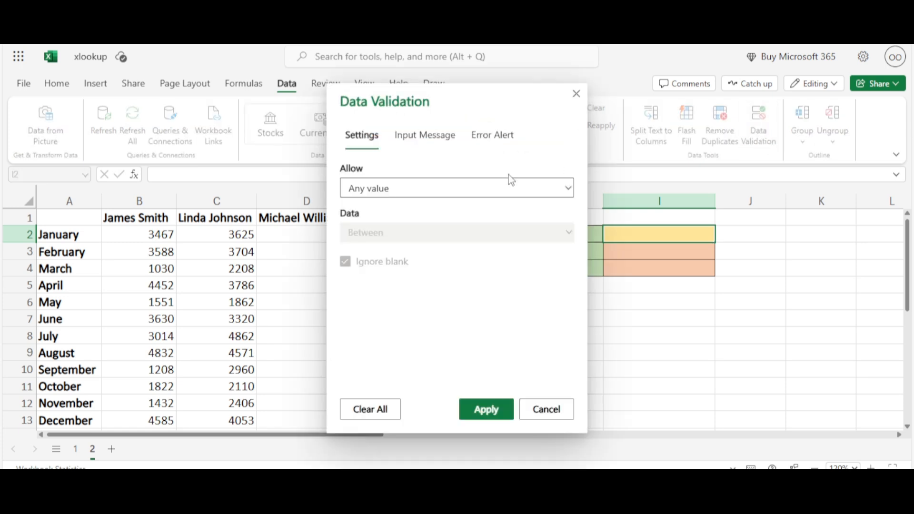
click(506, 184)
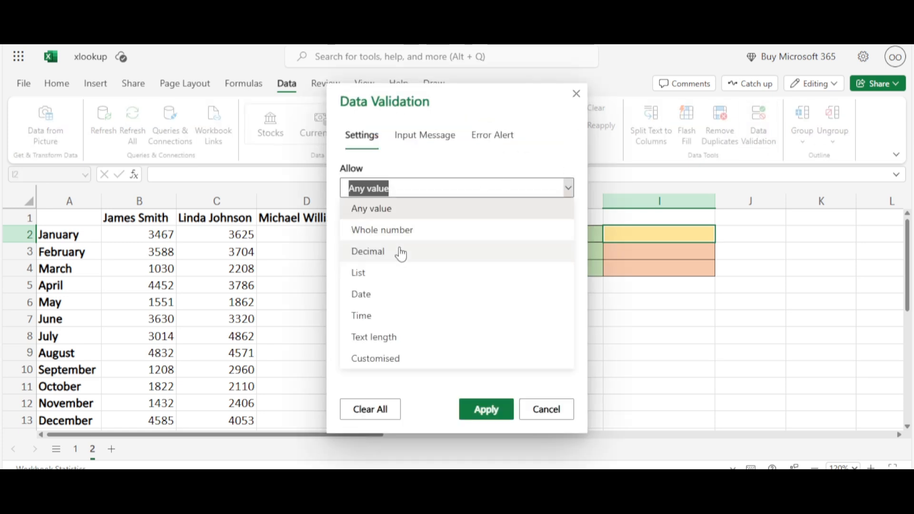
click(378, 273)
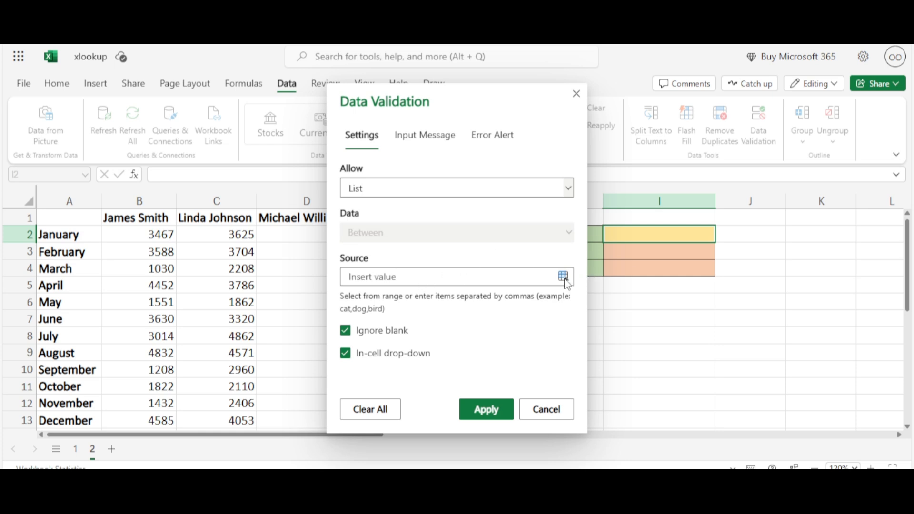
click(504, 277)
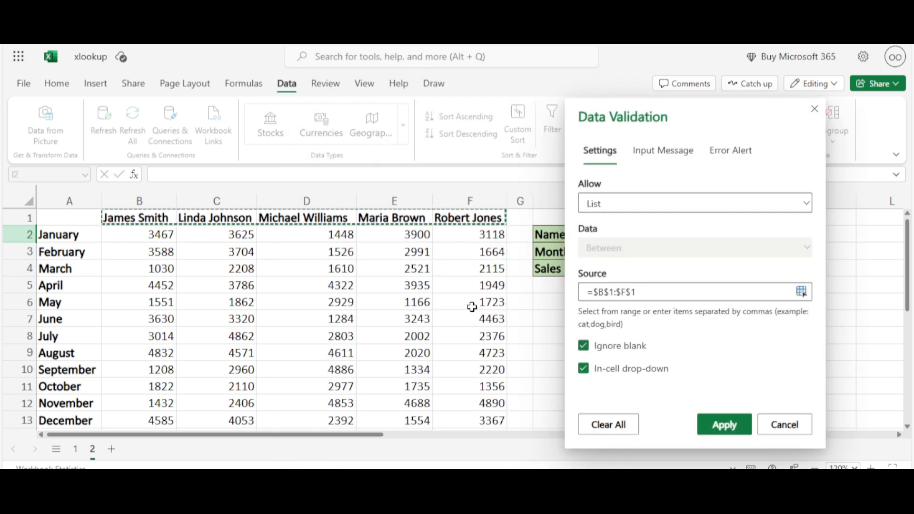
click(723, 421)
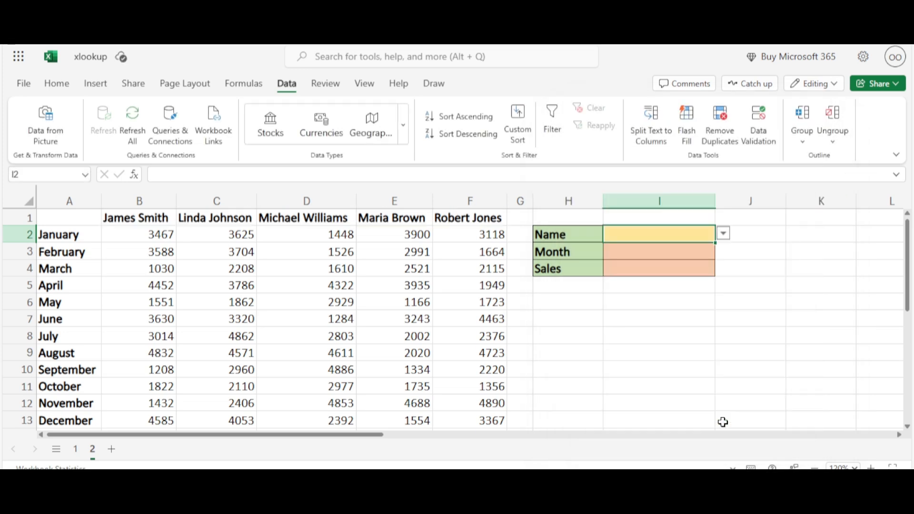
click(727, 236)
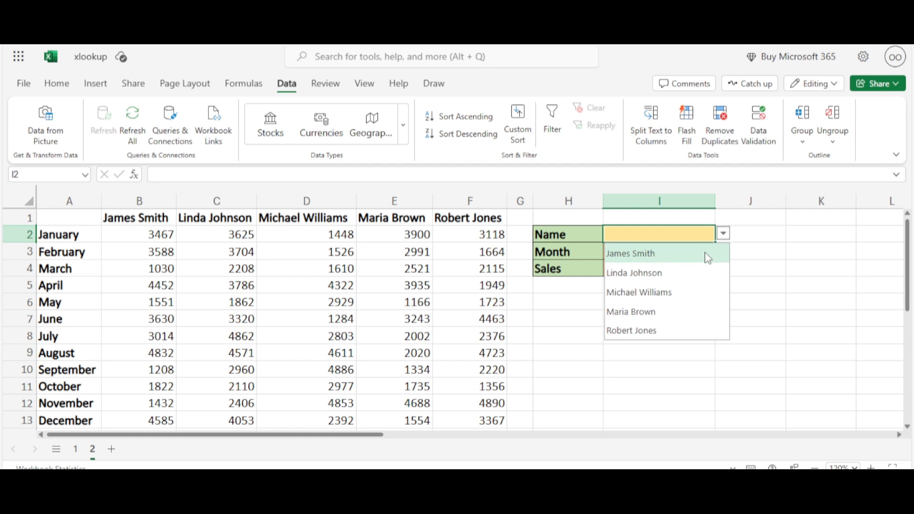
click(668, 291)
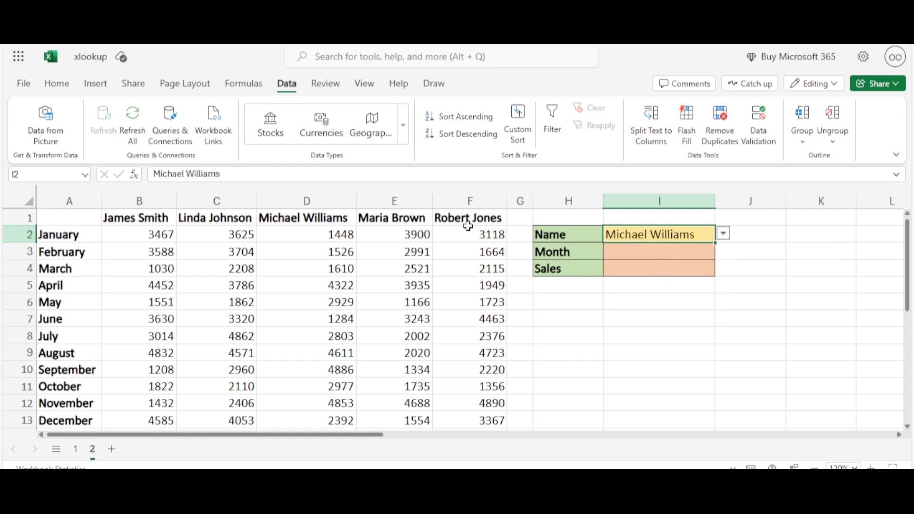
- Add list data validation to the Month cell I3 with source =$A$2:$A$13
click(636, 252)
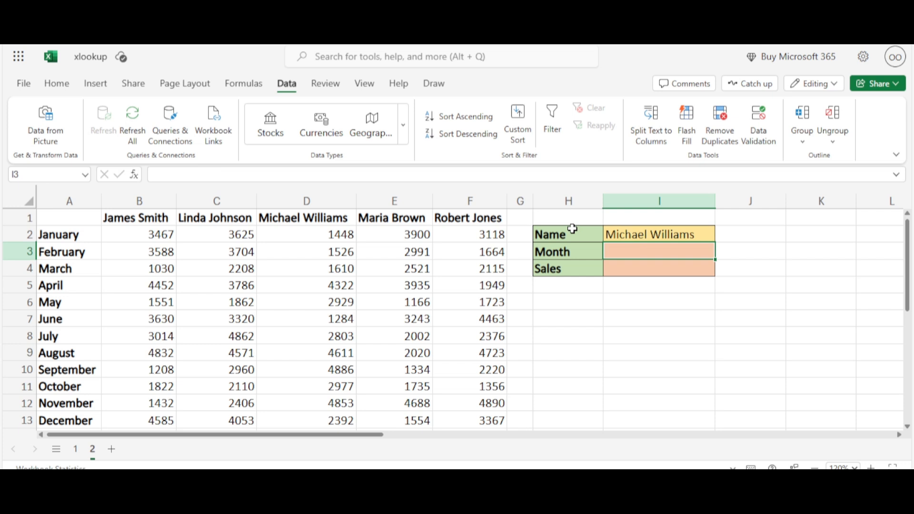
click(767, 137)
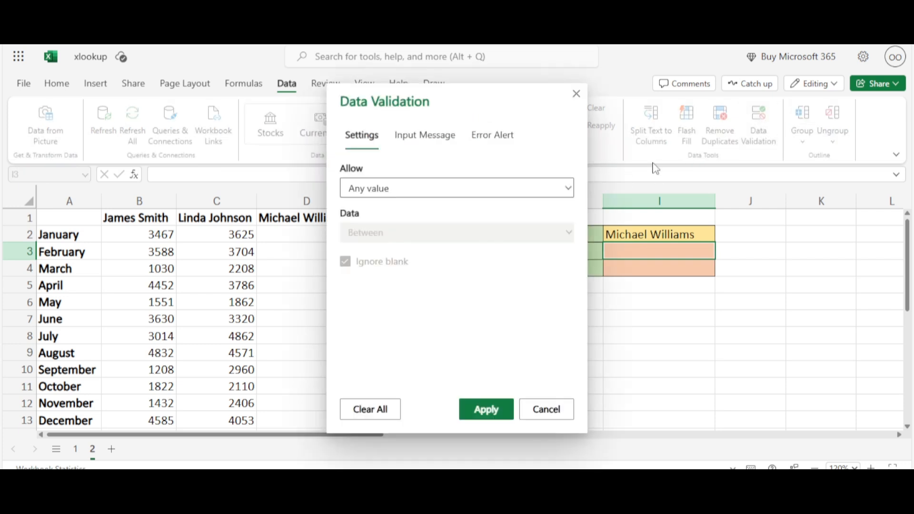
click(568, 188)
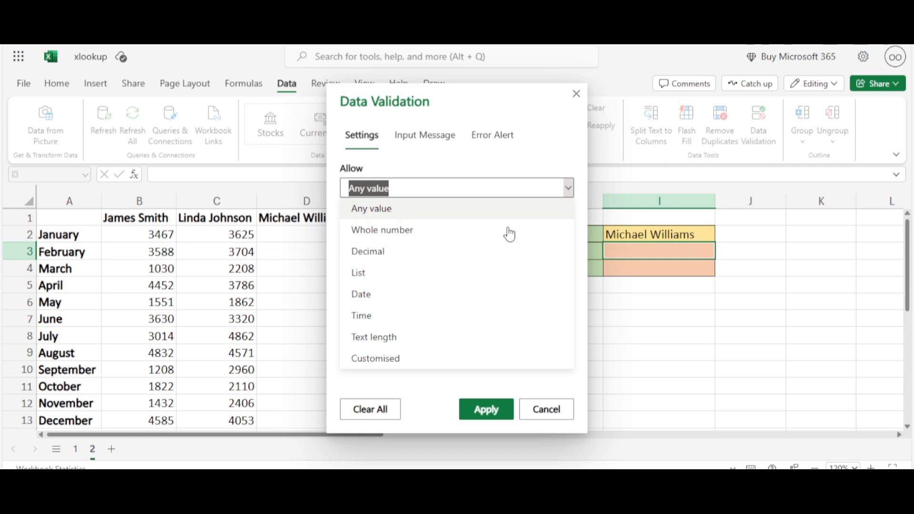
click(466, 274)
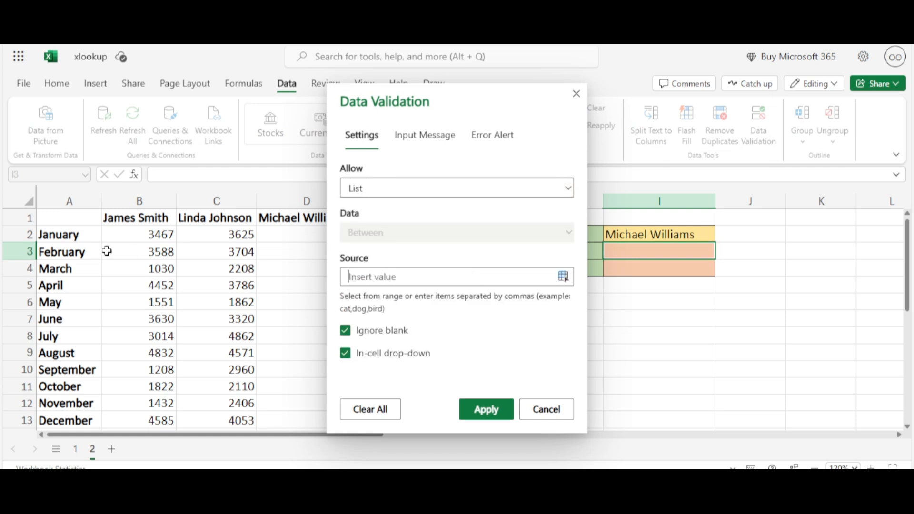
click(79, 236)
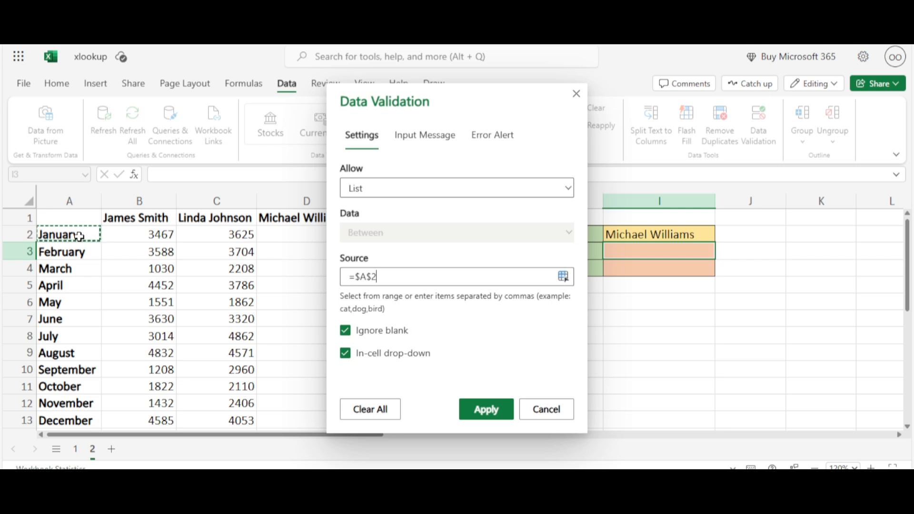
key(ctrl+shift+Down)
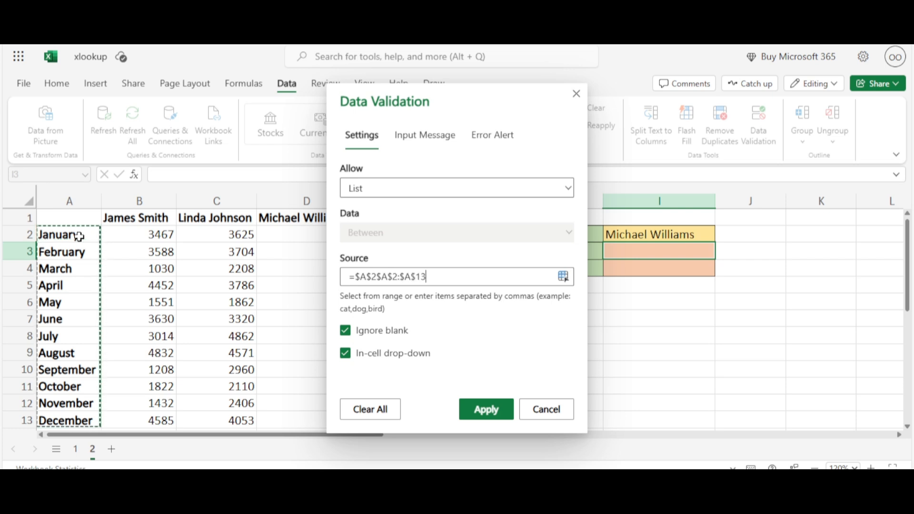
click(496, 416)
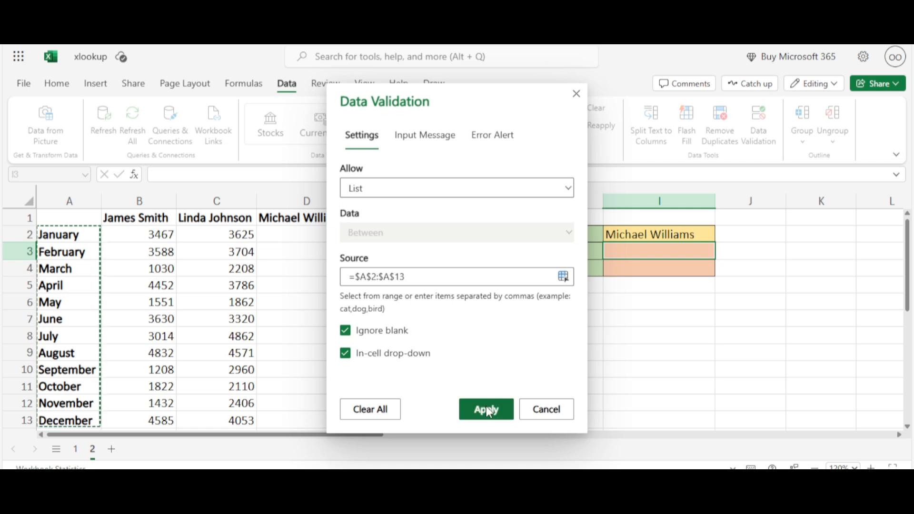
click(487, 410)
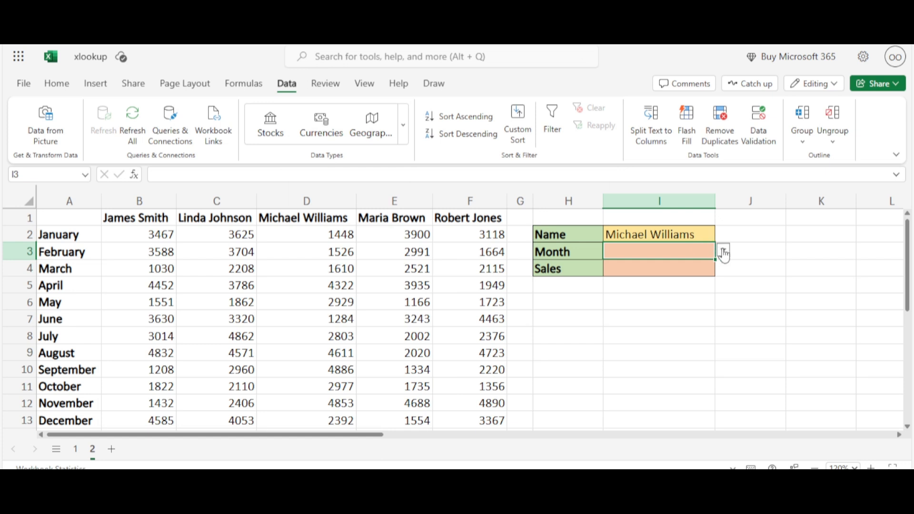
- Choose July from the Month drop-down list in I3
click(723, 251)
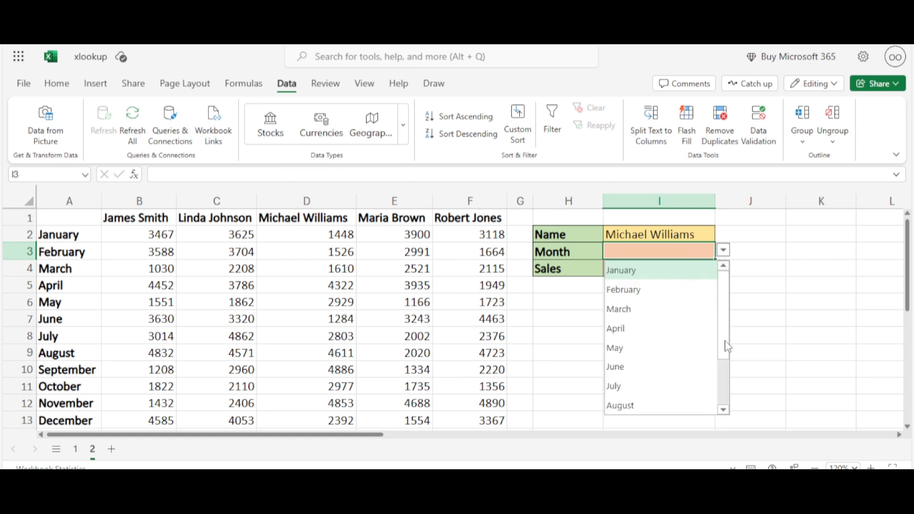
click(727, 410)
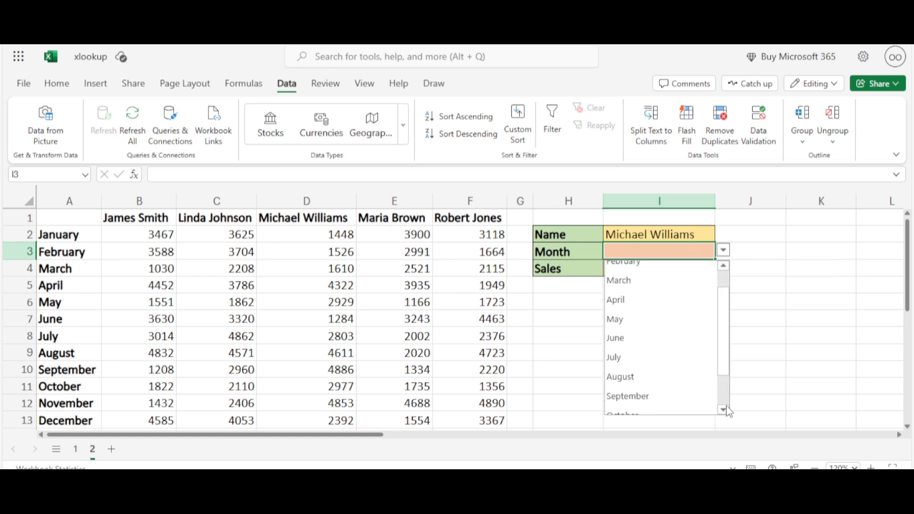
click(727, 410)
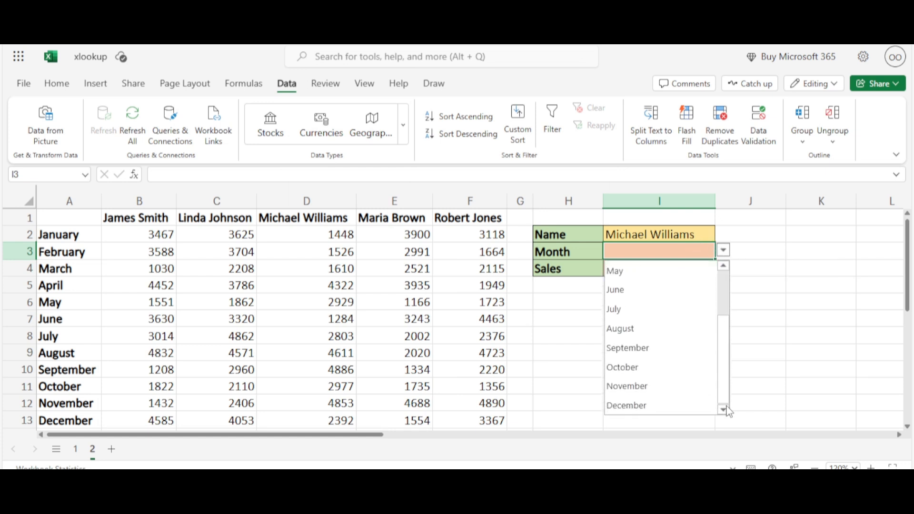
click(659, 307)
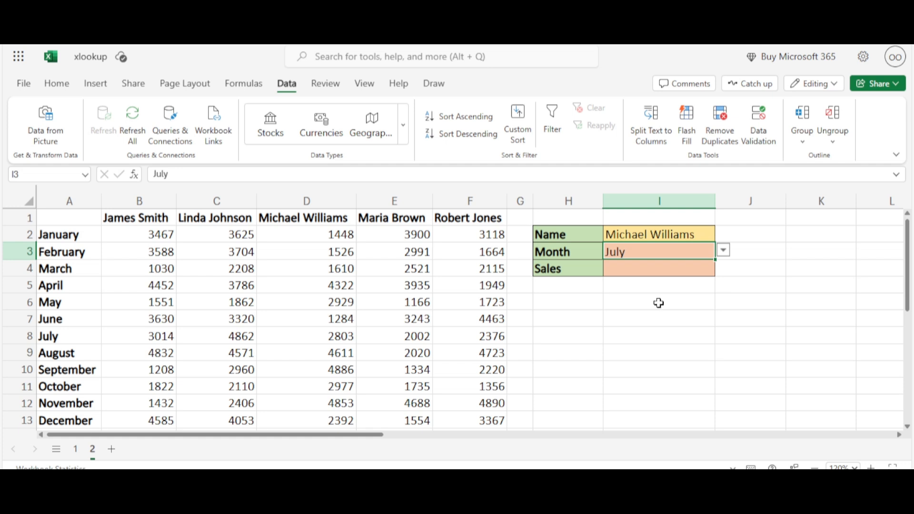
- Start an XLOOKUP formula in the Sales cell I4 with the absolute reference $I$2 as lookup value
click(648, 274)
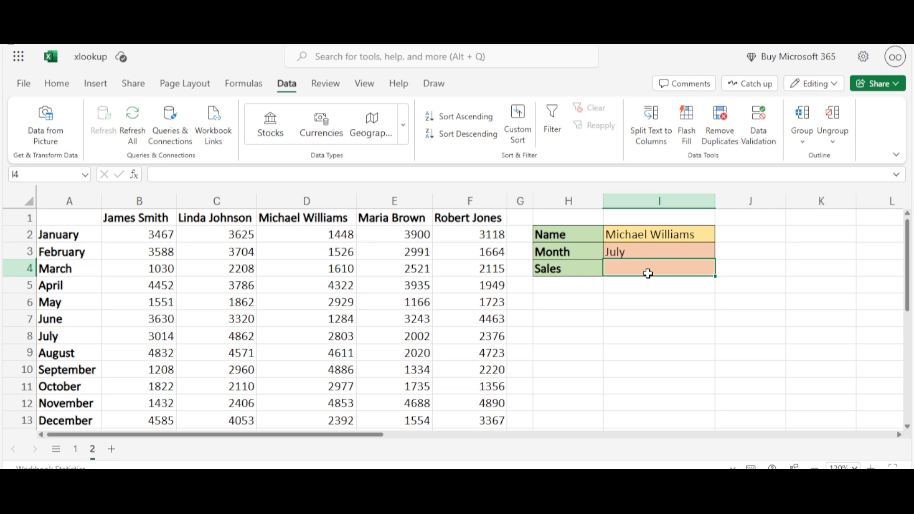
text(=)
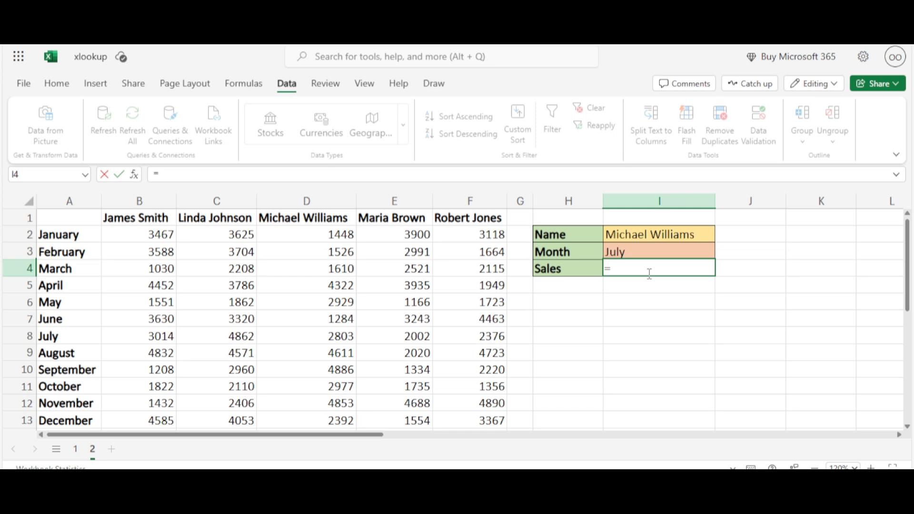
text(xl)
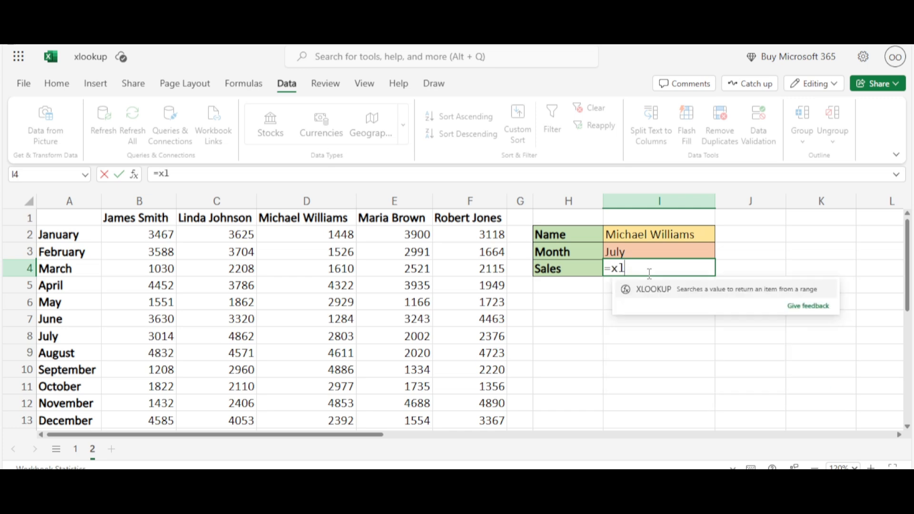
click(654, 287)
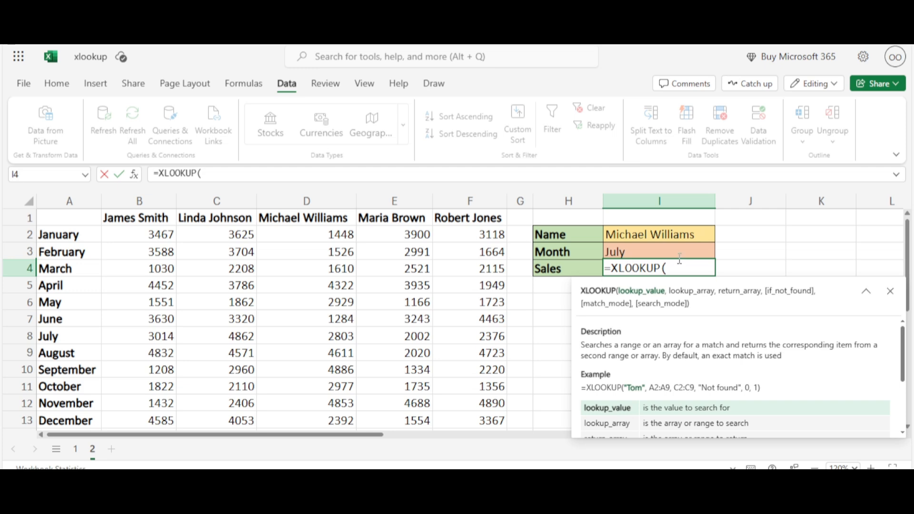
click(669, 238)
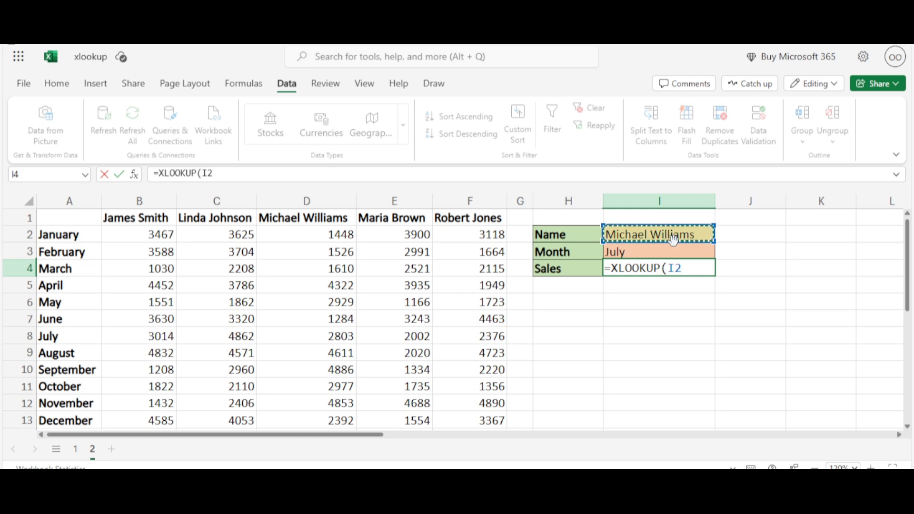
drag(681, 268, 670, 267)
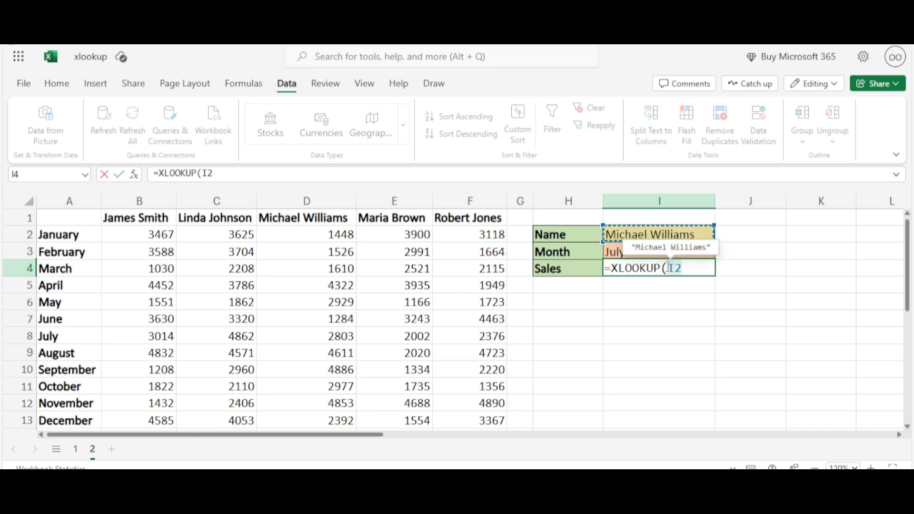
click(669, 268)
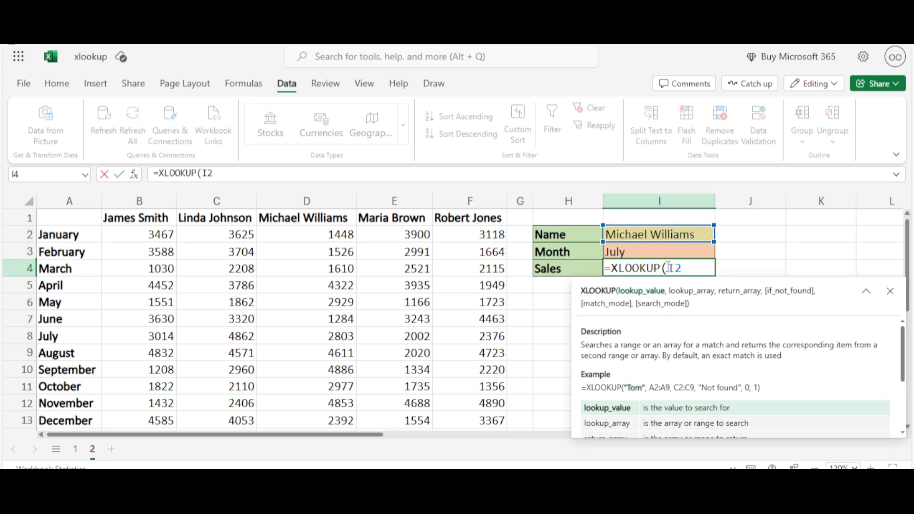
key(F4)
text(,)
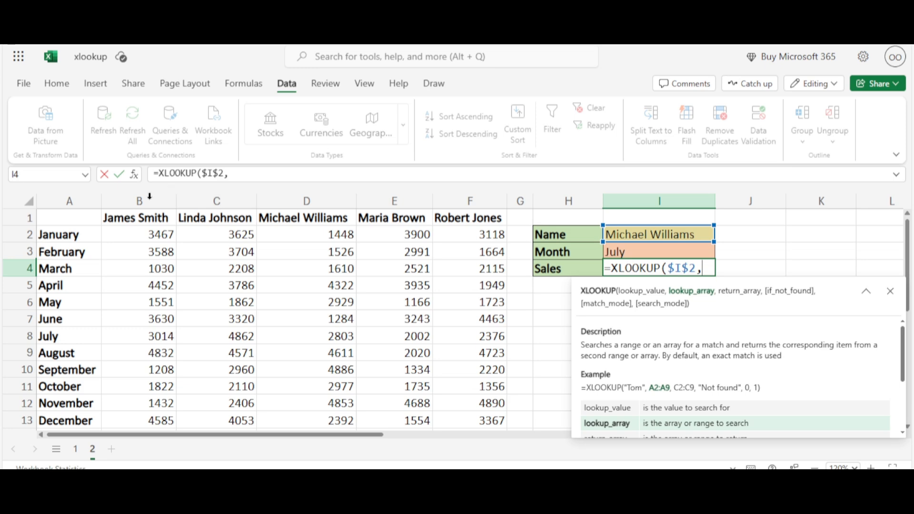
- Set the header names B1:F1 as the lookup array of the XLOOKUP formula in I4
click(152, 219)
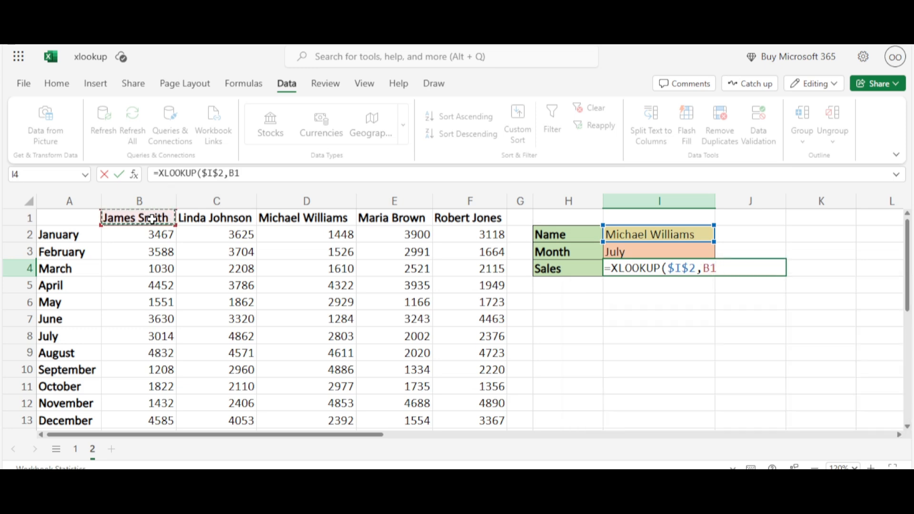
drag(152, 219, 451, 218)
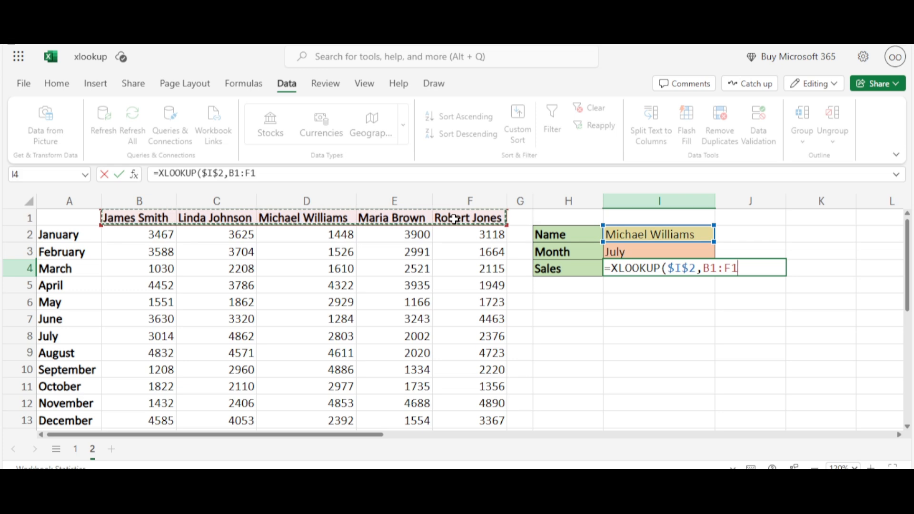
text(,)
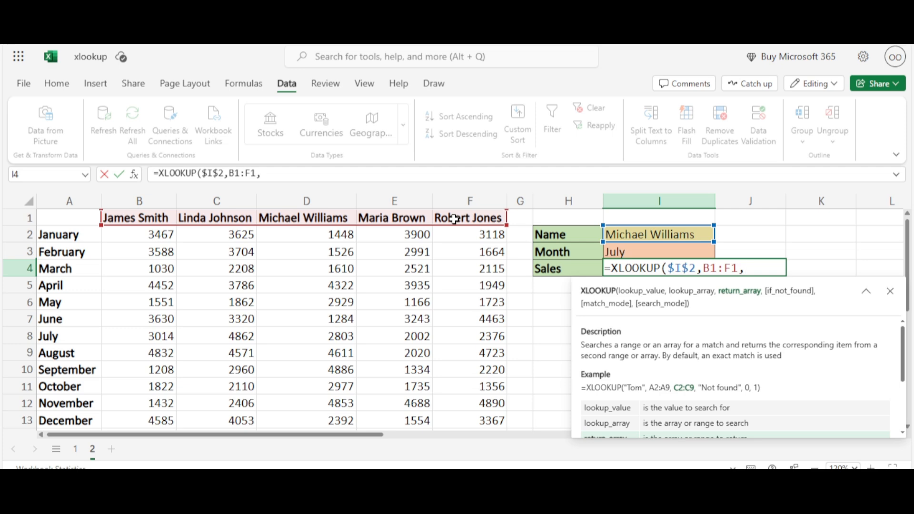
- Nest a second XLOOKUP as the return array, with the absolute reference $I$3 as its lookup value
text(x)
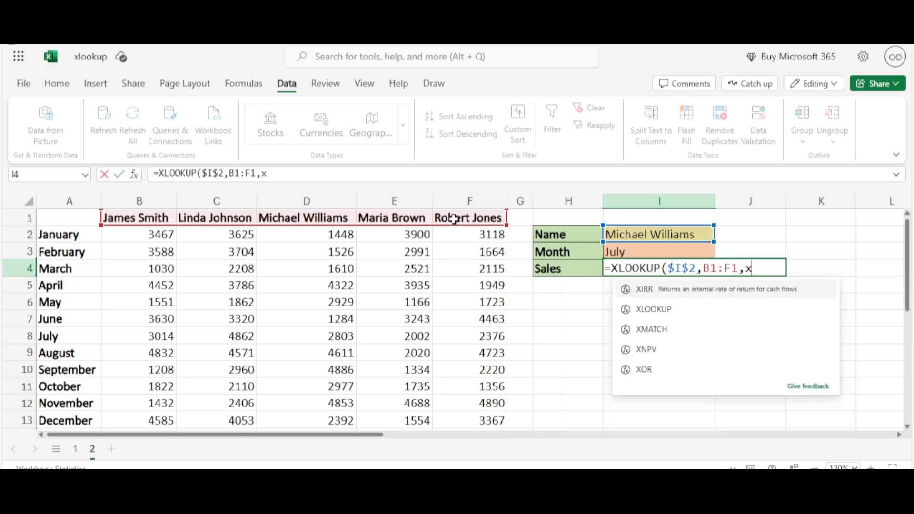
text(l)
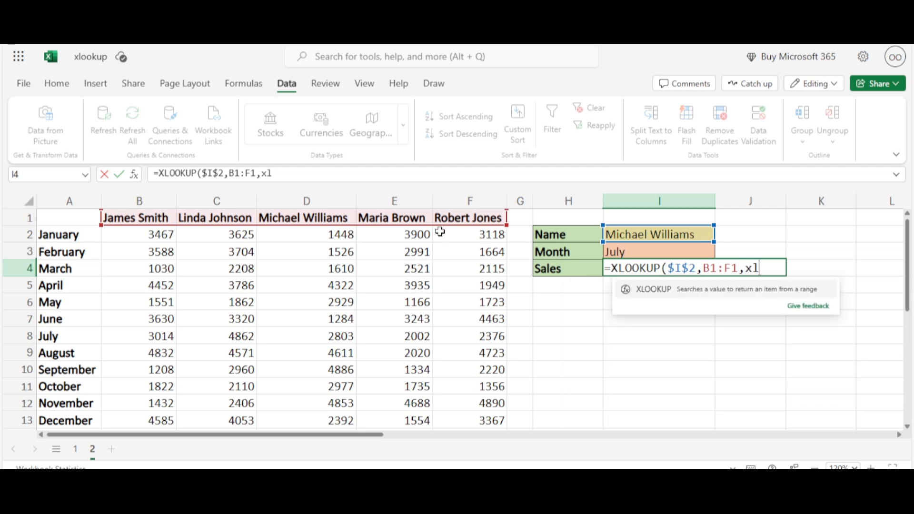
double_click(651, 299)
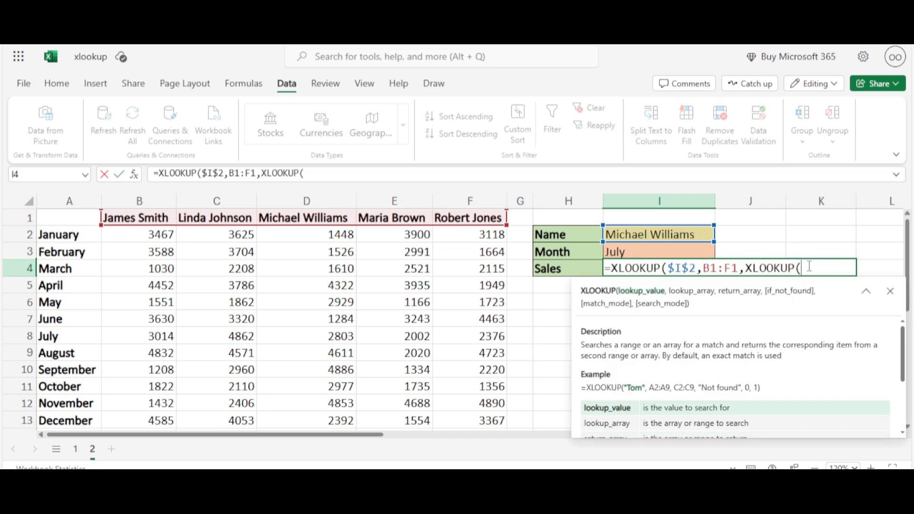
click(689, 250)
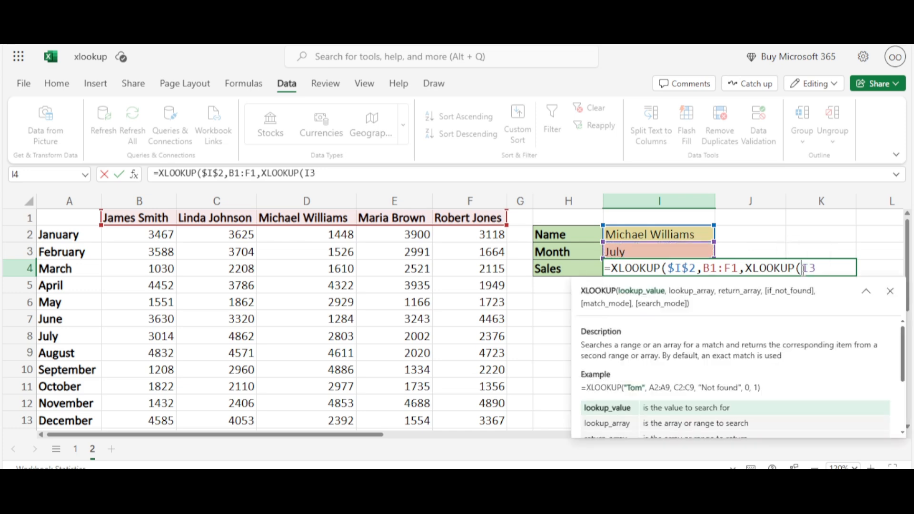
key(F4)
text(,)
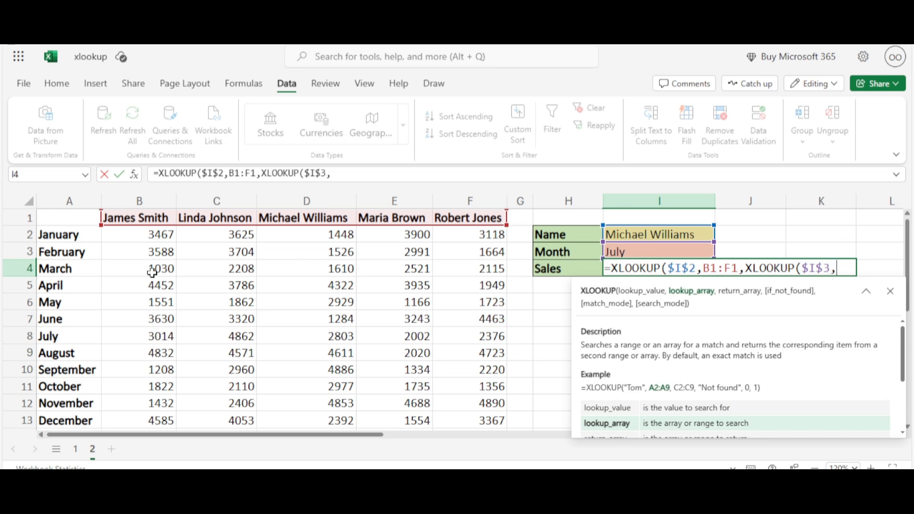
- Complete the nested XLOOKUP with lookup array A2:A13 and return array B2:F13, close both functions and enter the formula
click(67, 236)
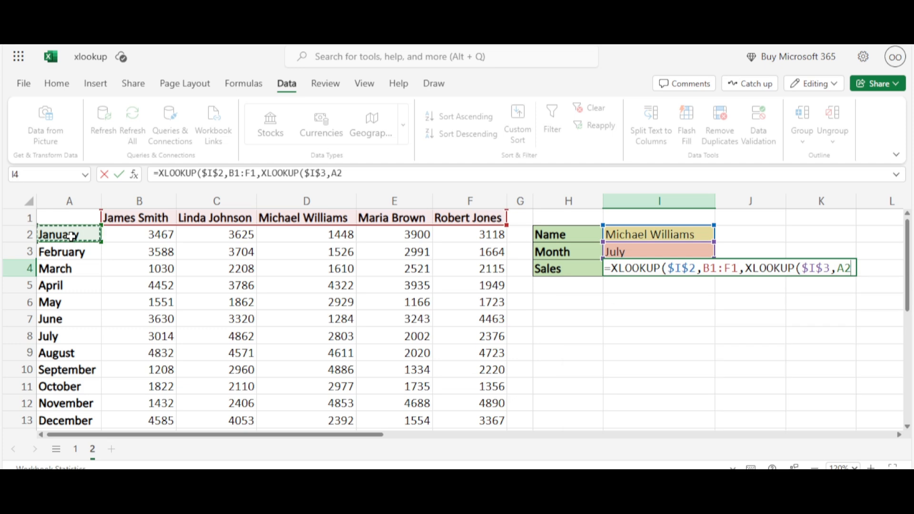
drag(72, 237, 75, 418)
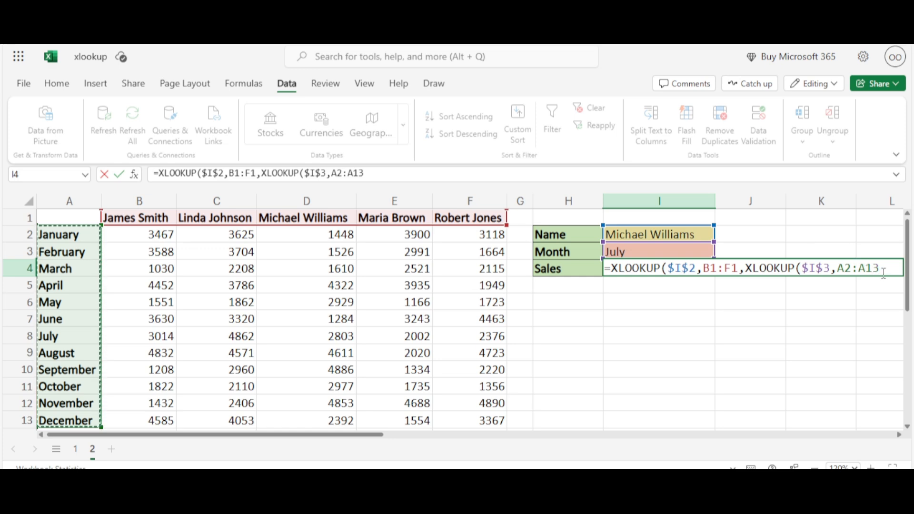
text(,)
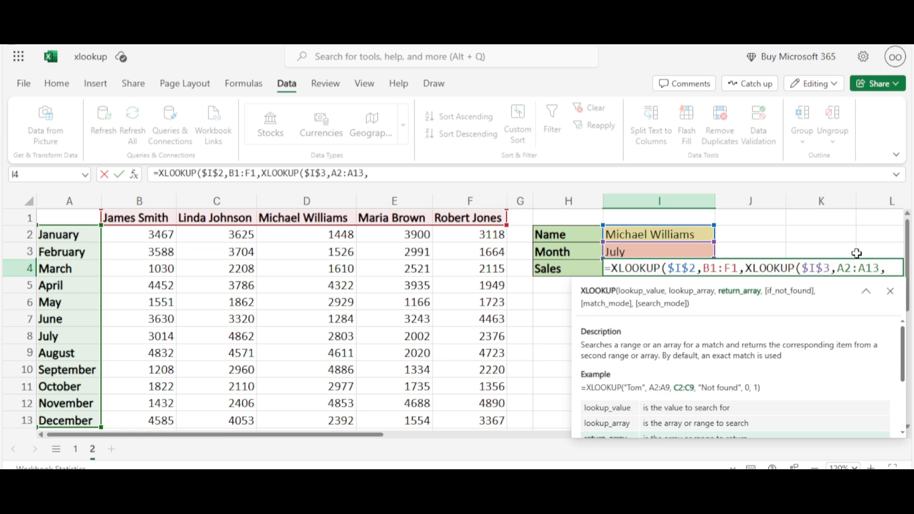
click(167, 236)
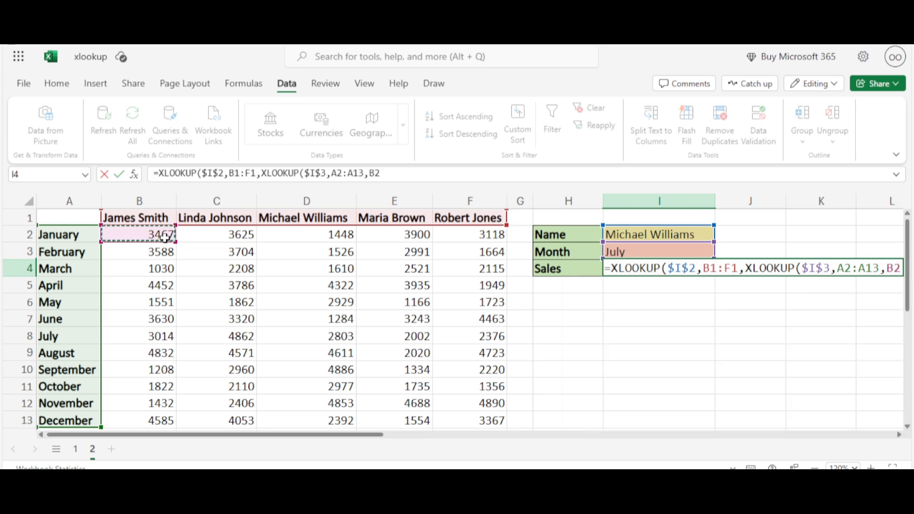
drag(164, 237, 463, 417)
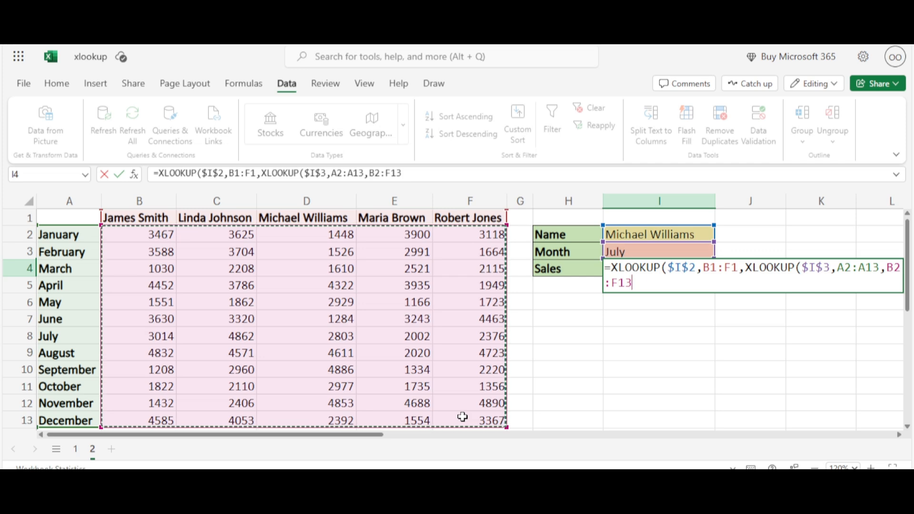
text())
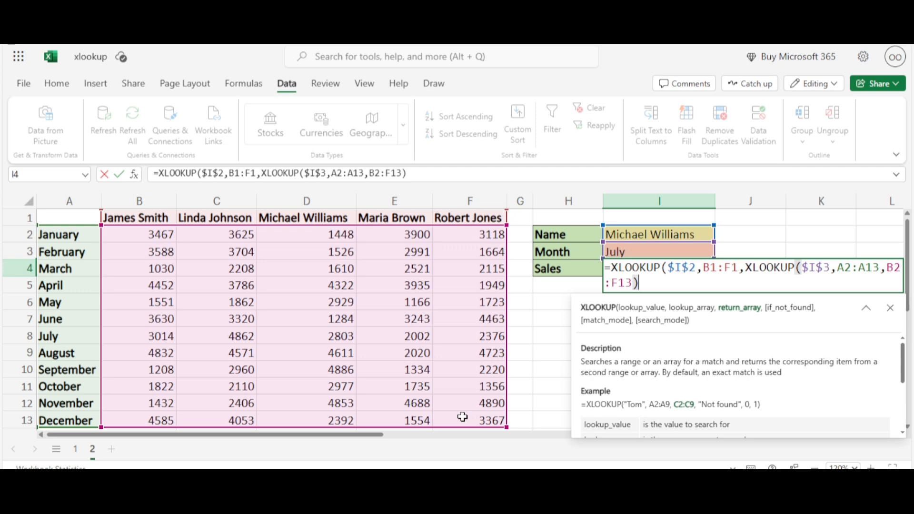
text())
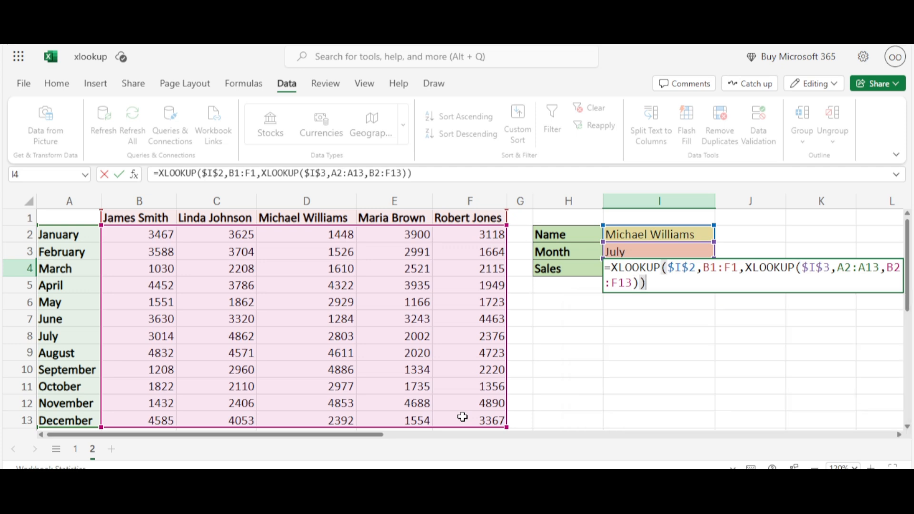
key(Return)
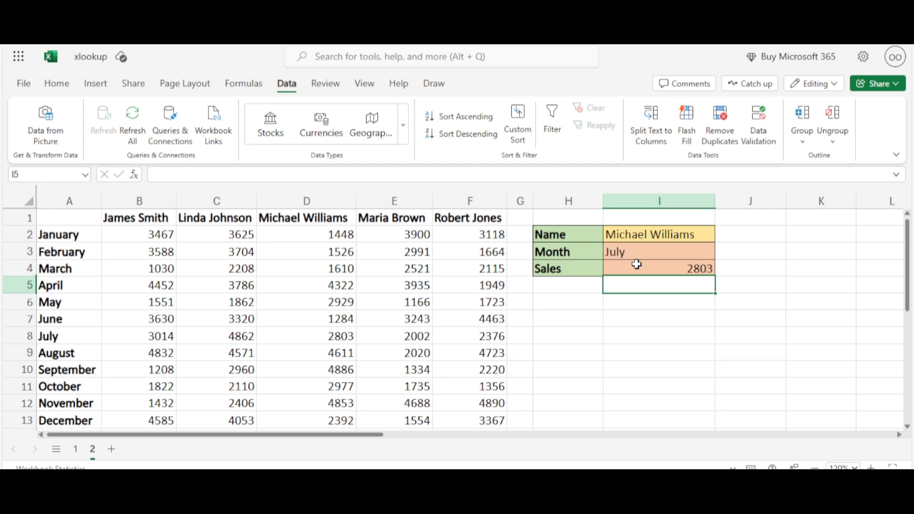
- Choose the fifth name from the Name drop-down list in I2 to test the lookup
click(719, 240)
click(704, 245)
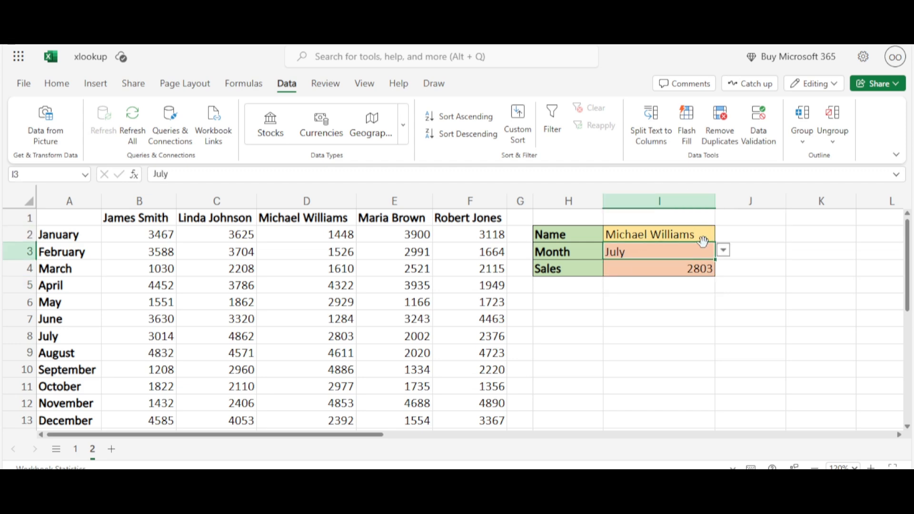
click(703, 232)
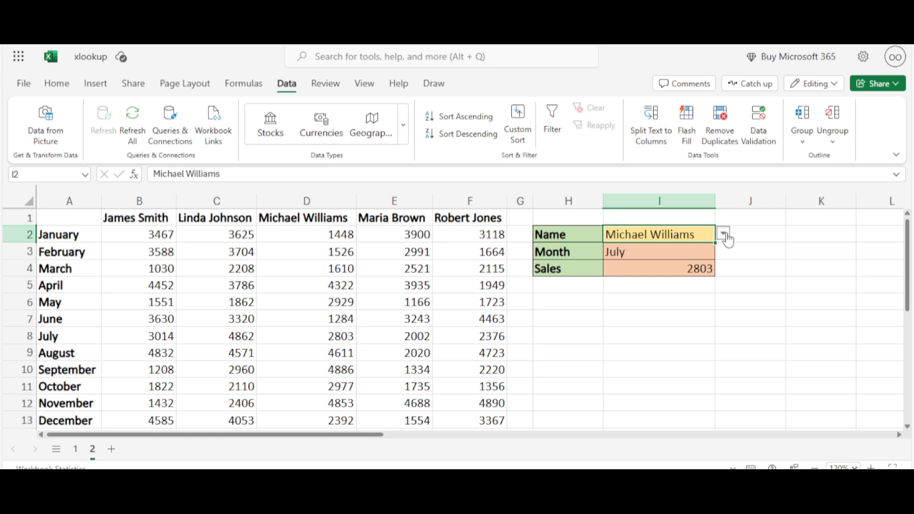
click(723, 234)
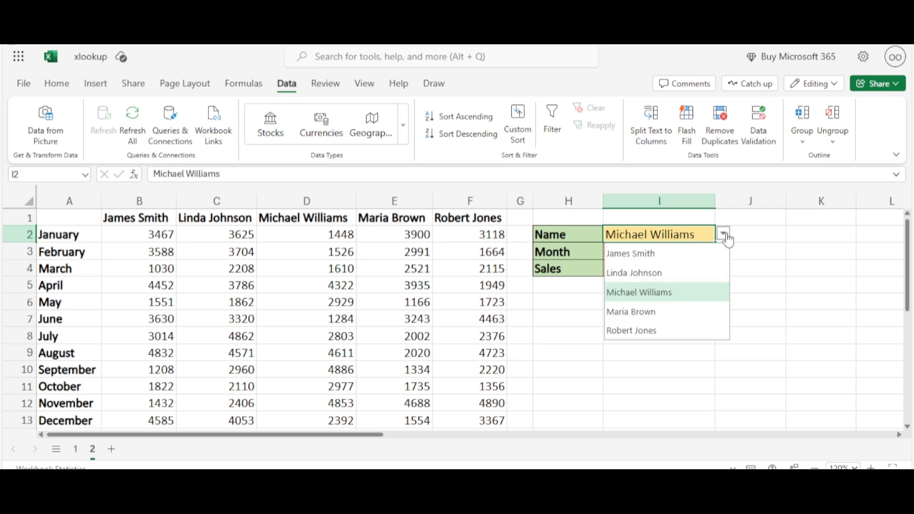
click(652, 331)
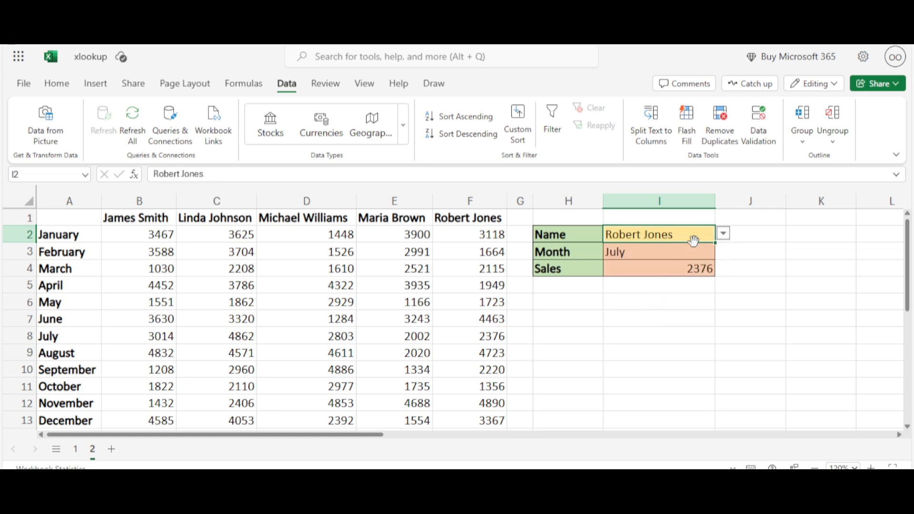
- Choose April from the Month drop-down list in I3
click(694, 251)
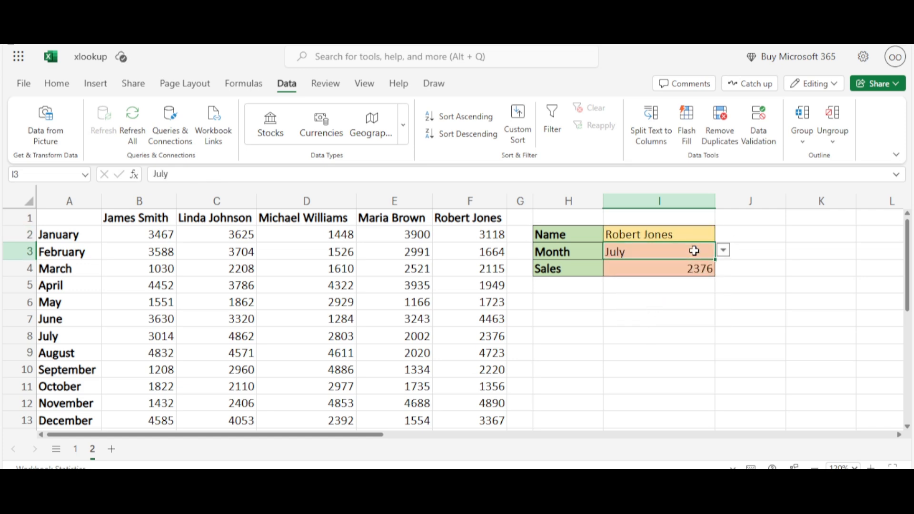
click(724, 254)
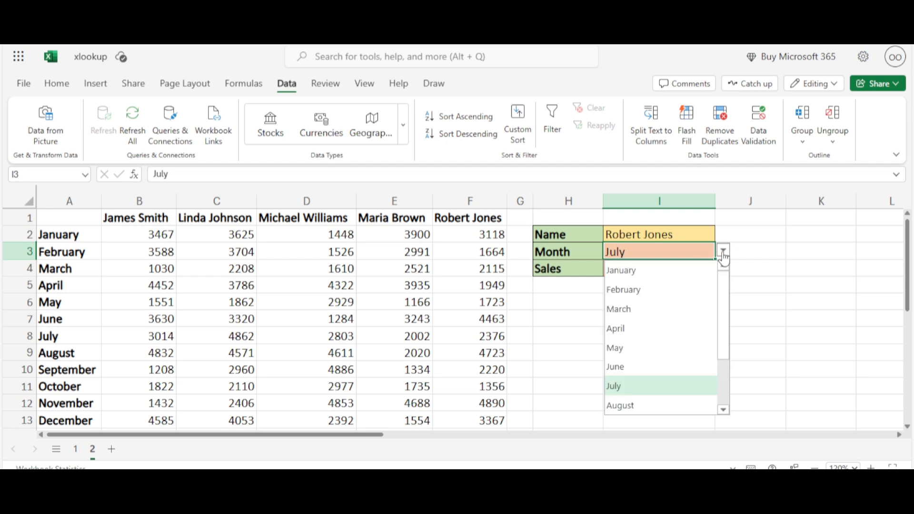
click(671, 328)
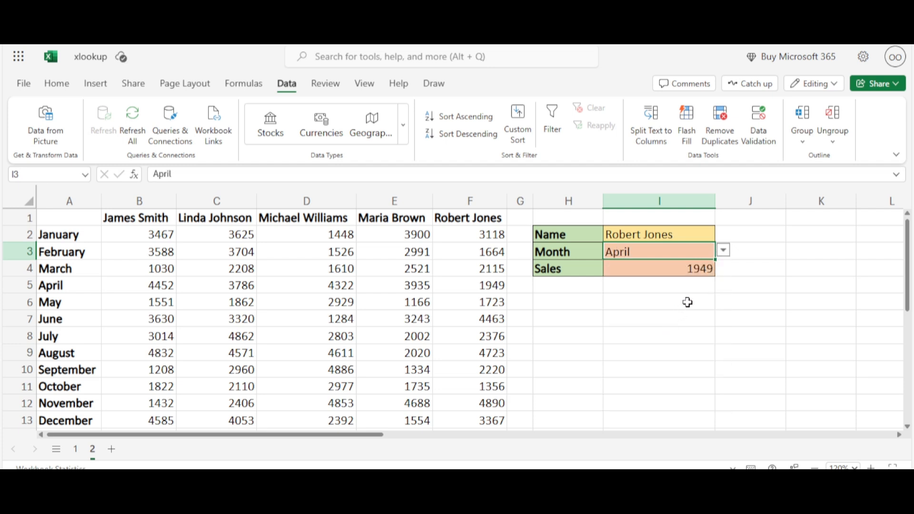